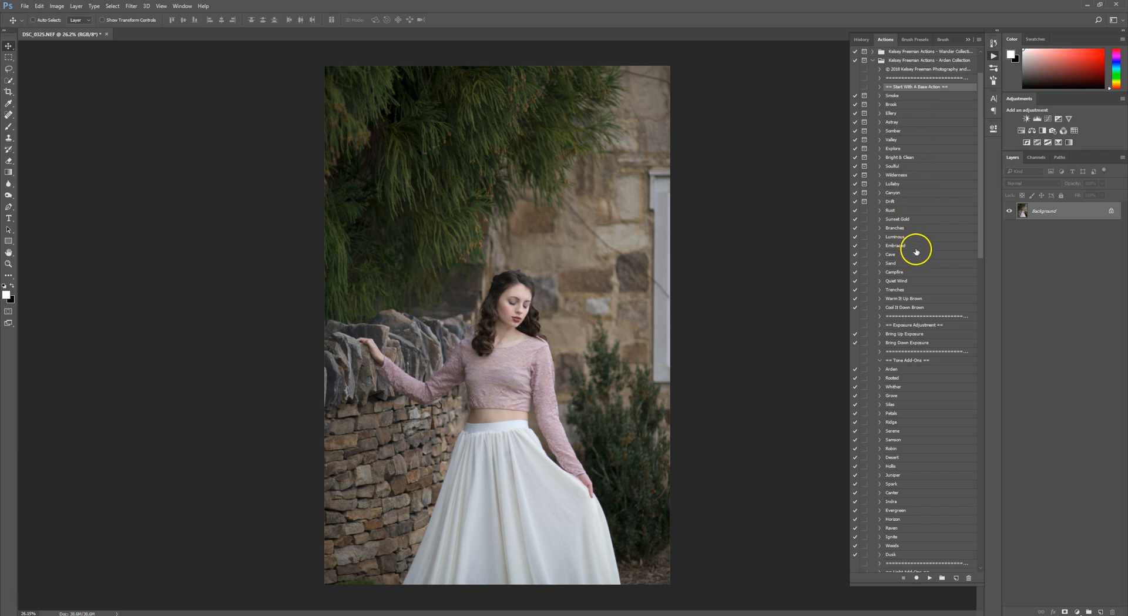
Run the Quiet Wind base action and lower the Quiet Wind group's opacity to 40%
left_click(921, 282)
left_click(929, 578)
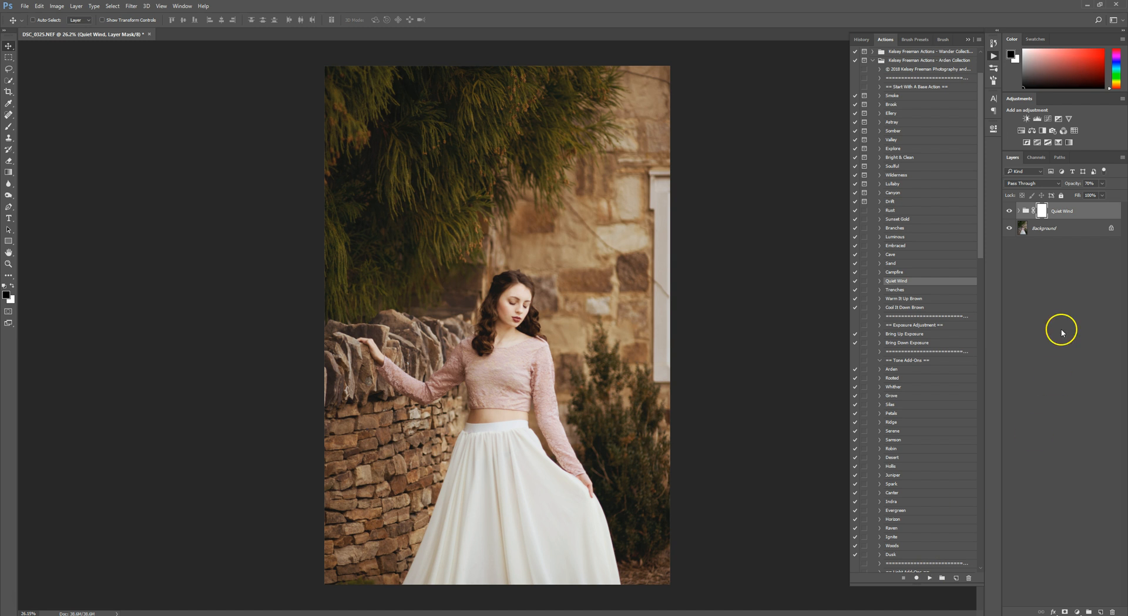
left_click(1104, 184)
mouse_move(1102, 193)
left_mouse_down()
mouse_move(1121, 196)
mouse_move(1084, 193)
mouse_move(1097, 198)
left_mouse_up()
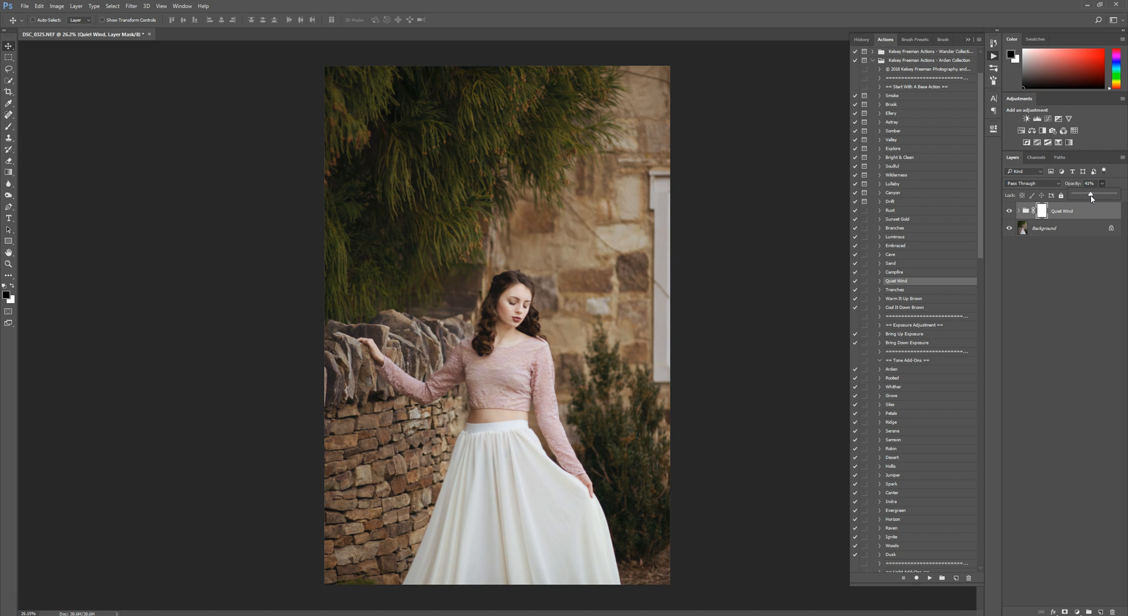
left_click(1074, 211)
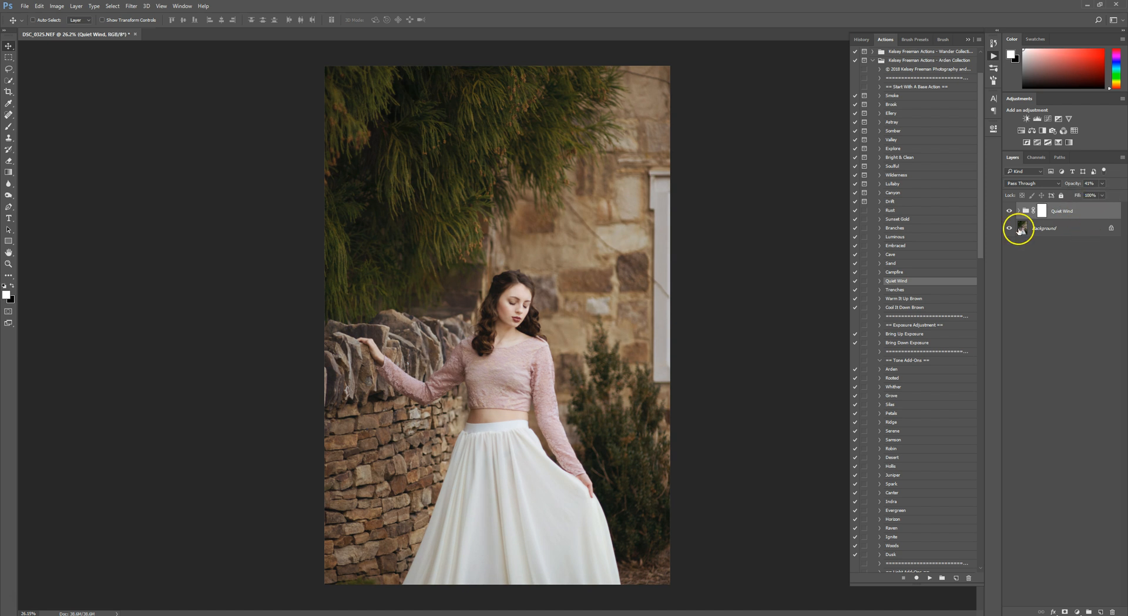
Run the Robin tone add-on action on top of the Quiet Wind base
left_click_drag(980, 230, 980, 283)
left_click(934, 196)
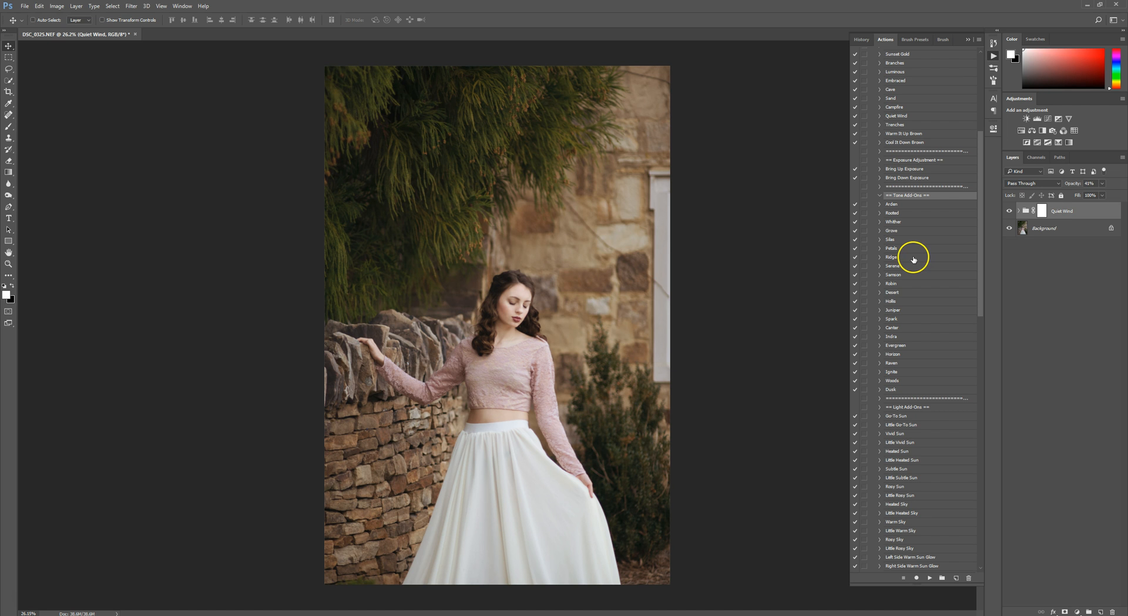
double_click(915, 283)
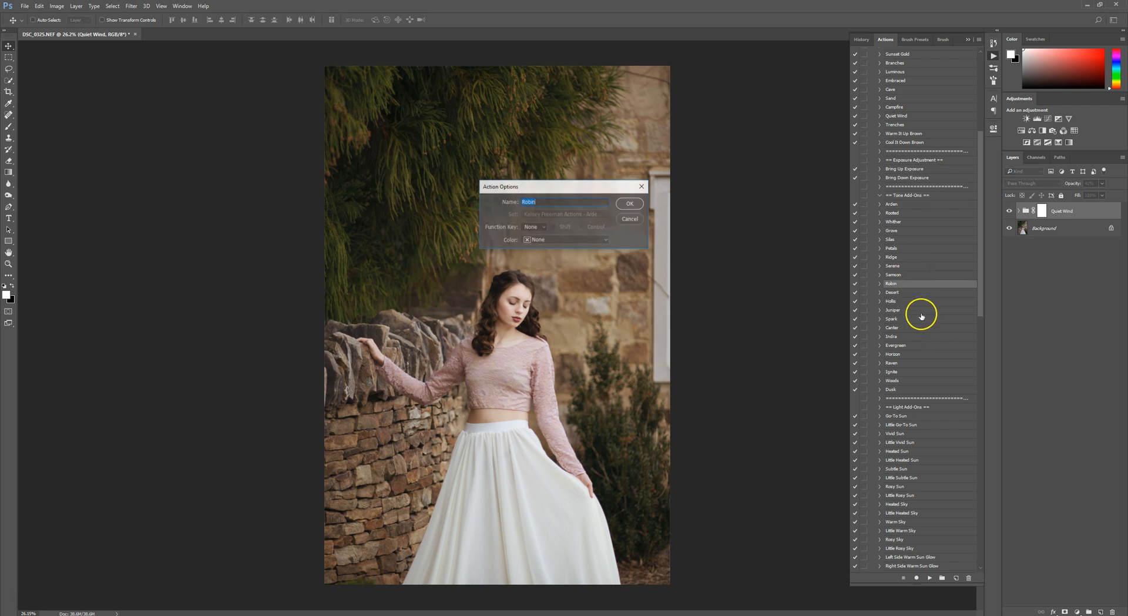
left_click(627, 205)
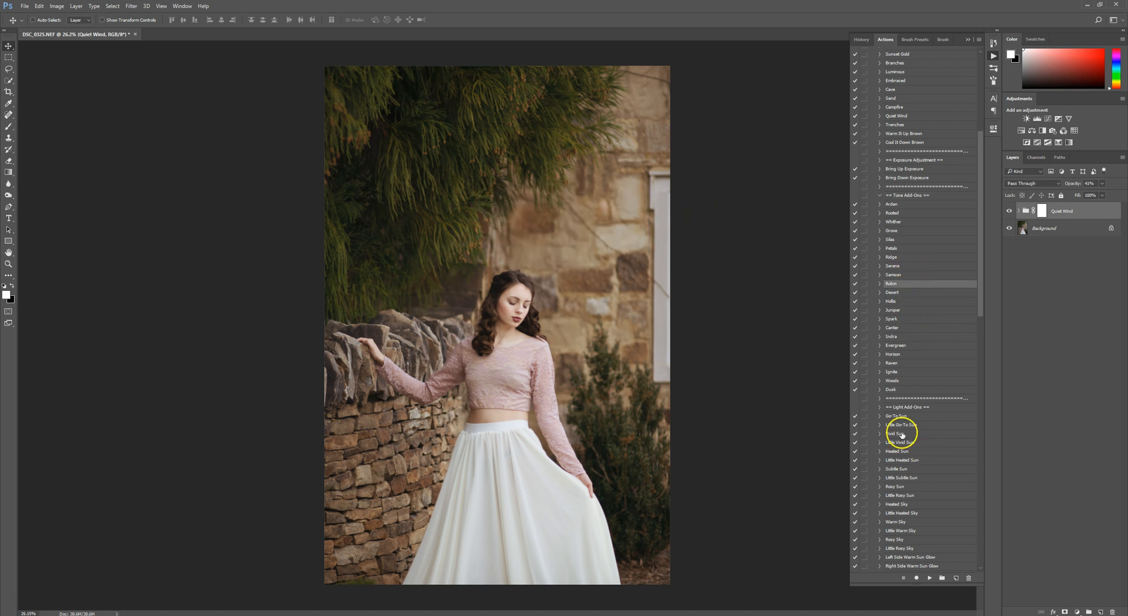
left_click(930, 578)
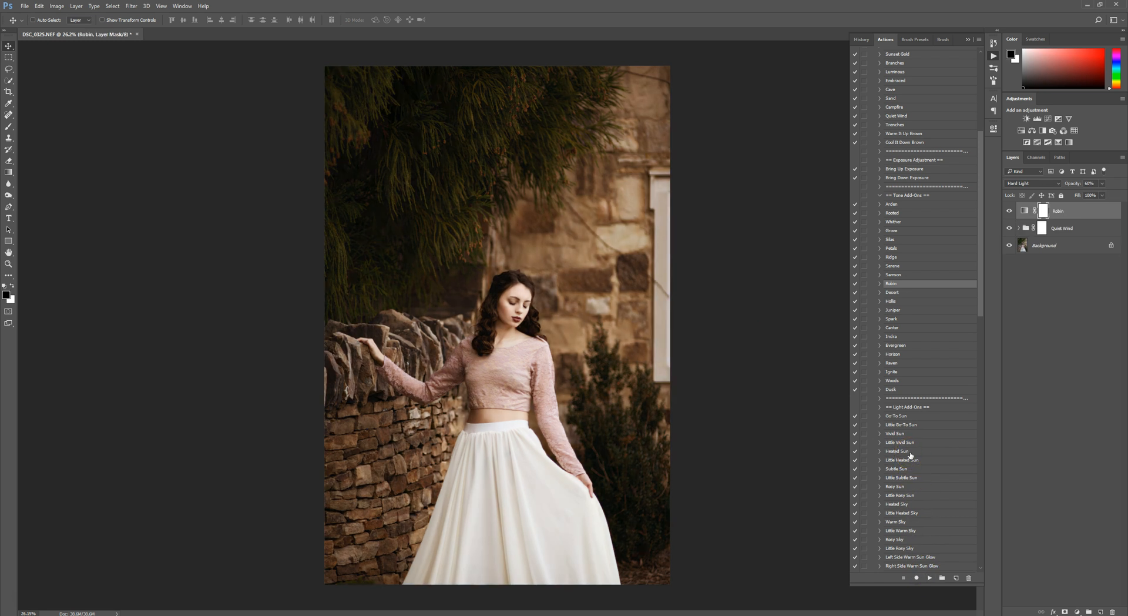
left_click(1086, 214)
left_click(1088, 217)
left_click(1102, 184)
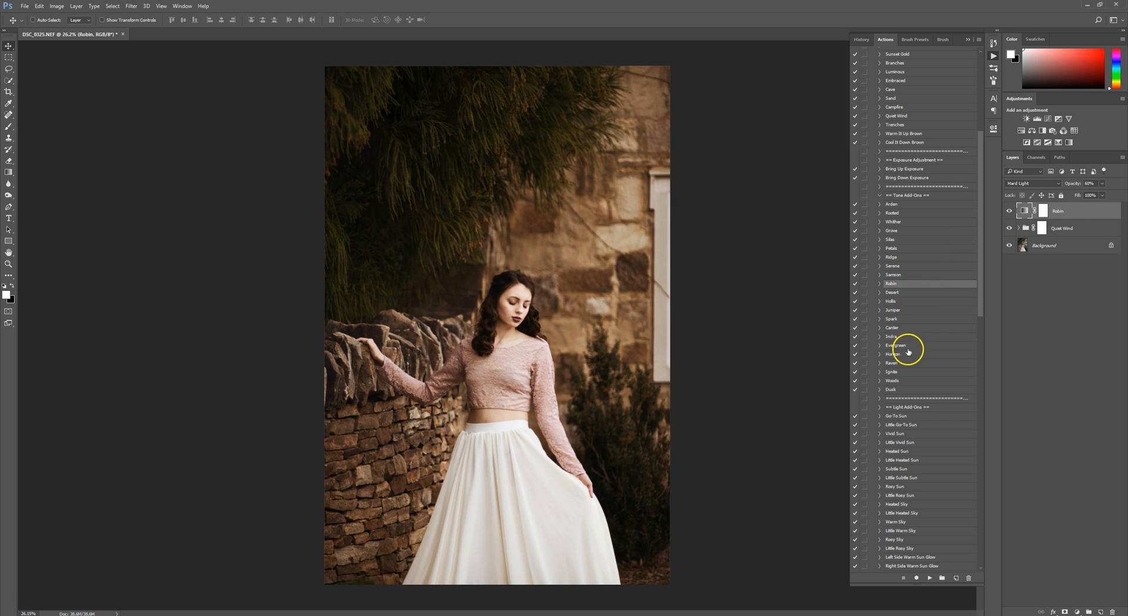
Run the Horizon tone add-on action and reduce the Horizon layer's opacity to 18%
left_click(894, 354)
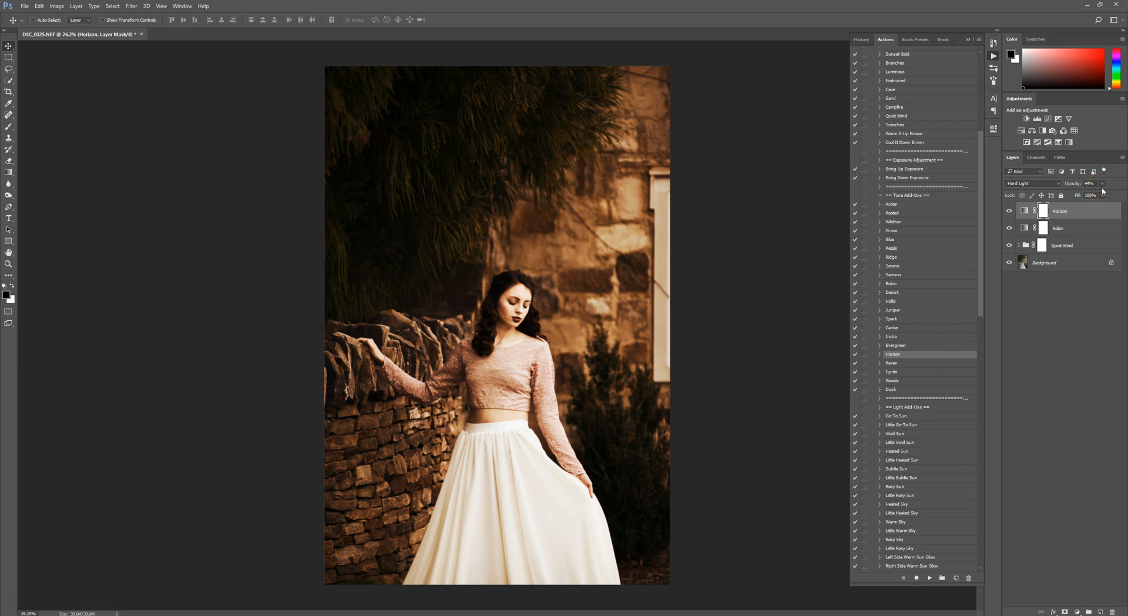
left_click_drag(1104, 188, 1092, 198)
left_click(1083, 206)
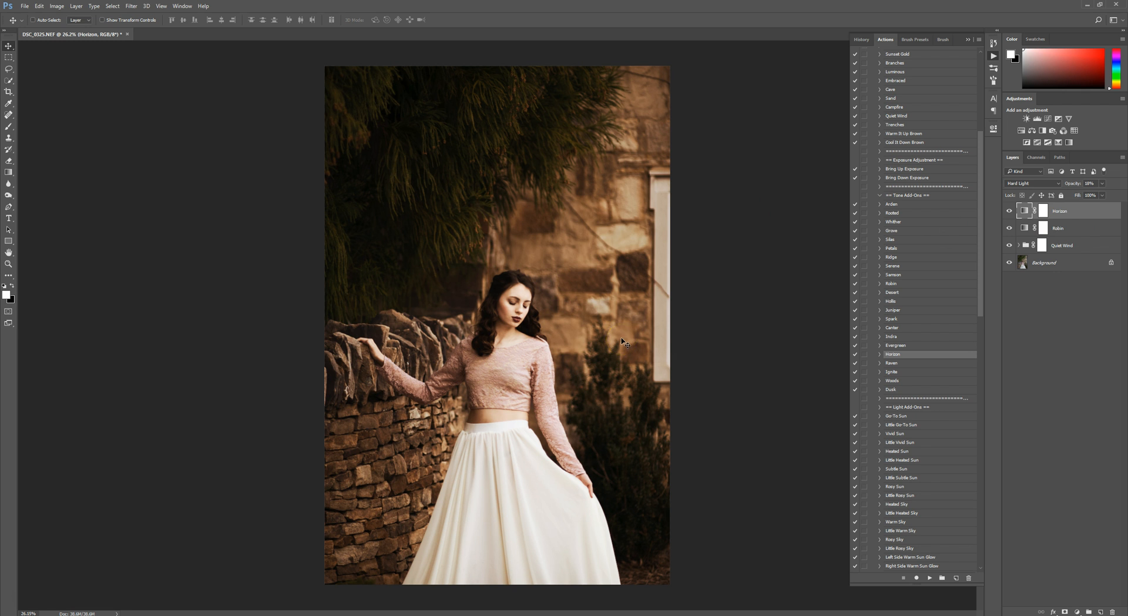
Run the Subtle Sun light add-on action and move its glow to the upper right corner of the photo
left_click_drag(978, 231, 984, 290)
left_click(931, 235)
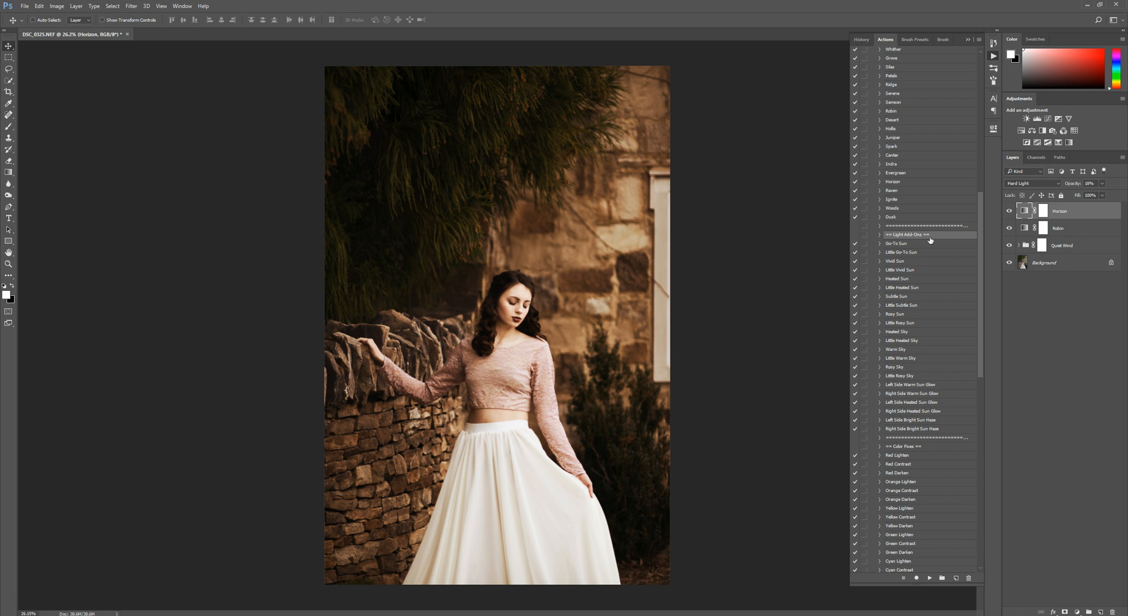
left_click(899, 297)
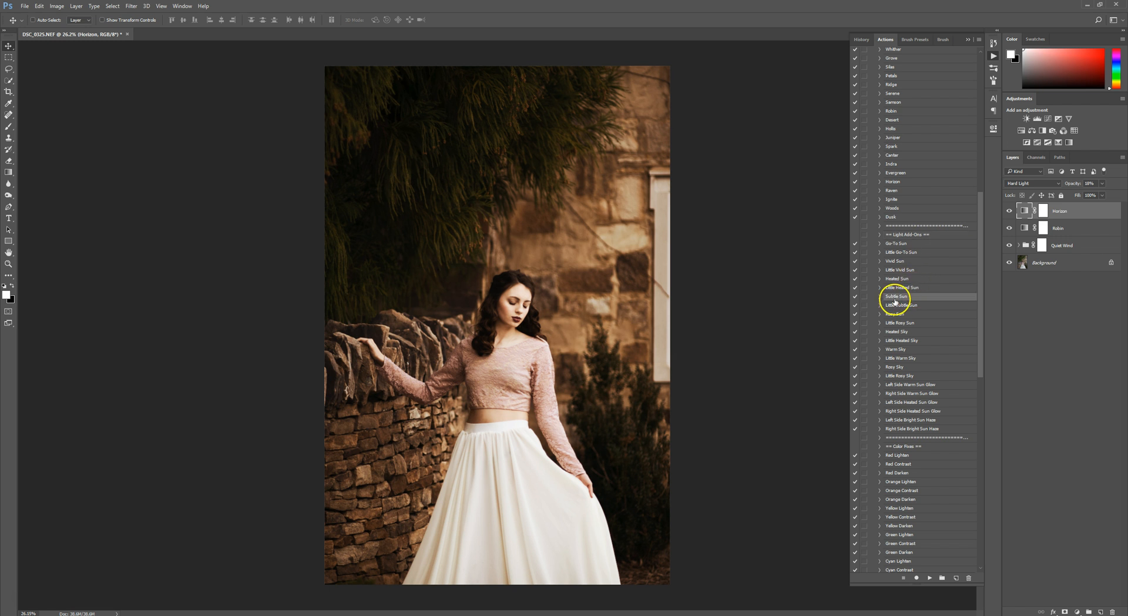
left_click(929, 578)
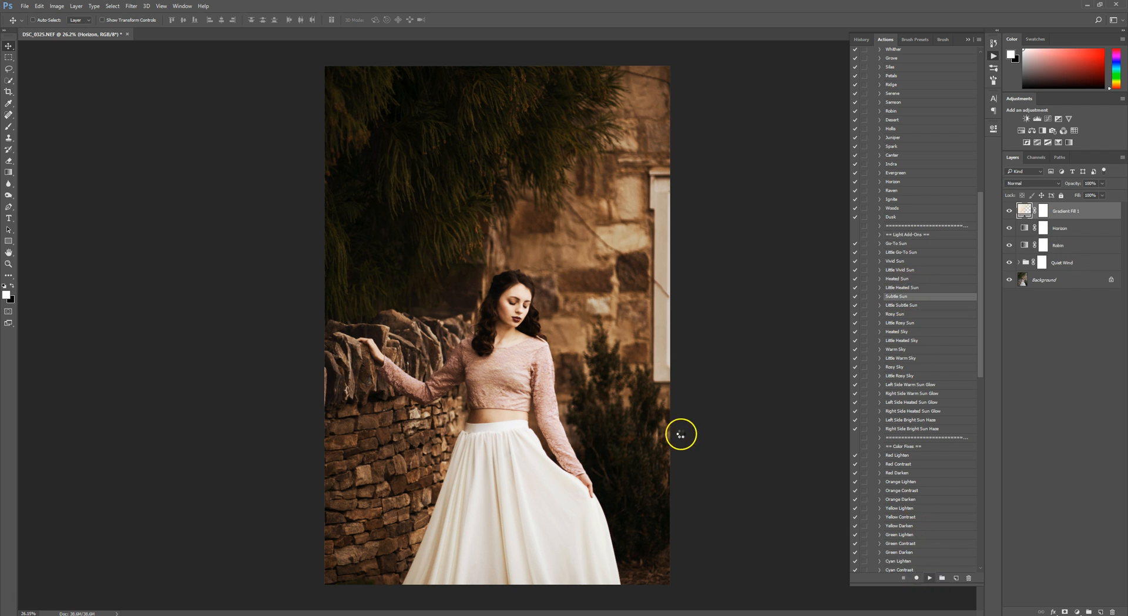
left_click_drag(411, 407, 533, 332)
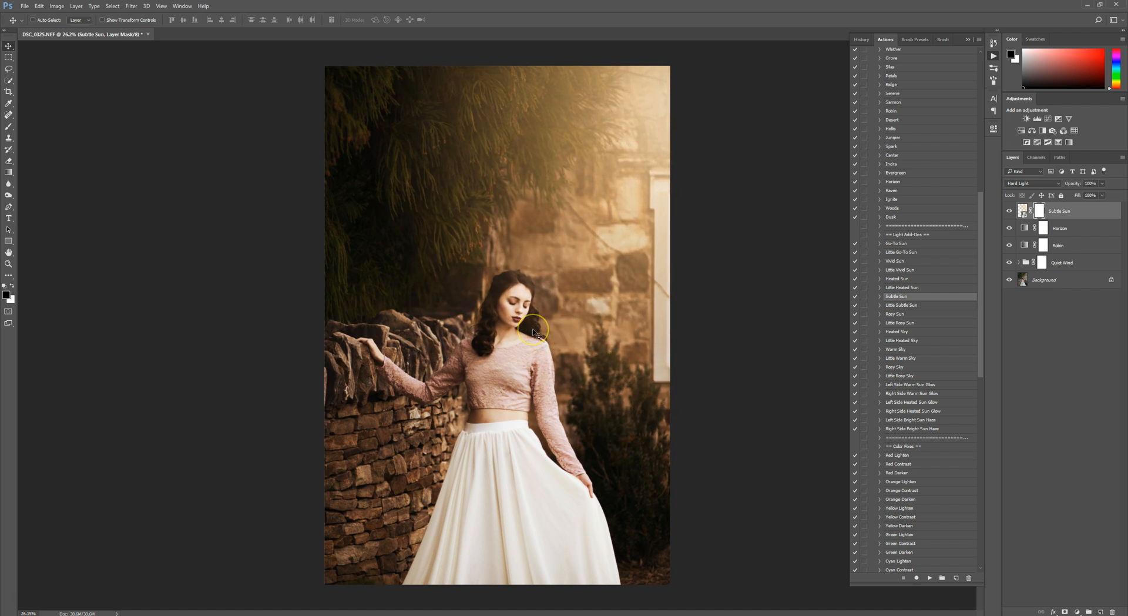
left_click(541, 328)
left_click(590, 302)
Run Subtle Sun again, move the second glow to the right side of the photo, and compare the photo with and without it
left_click(930, 578)
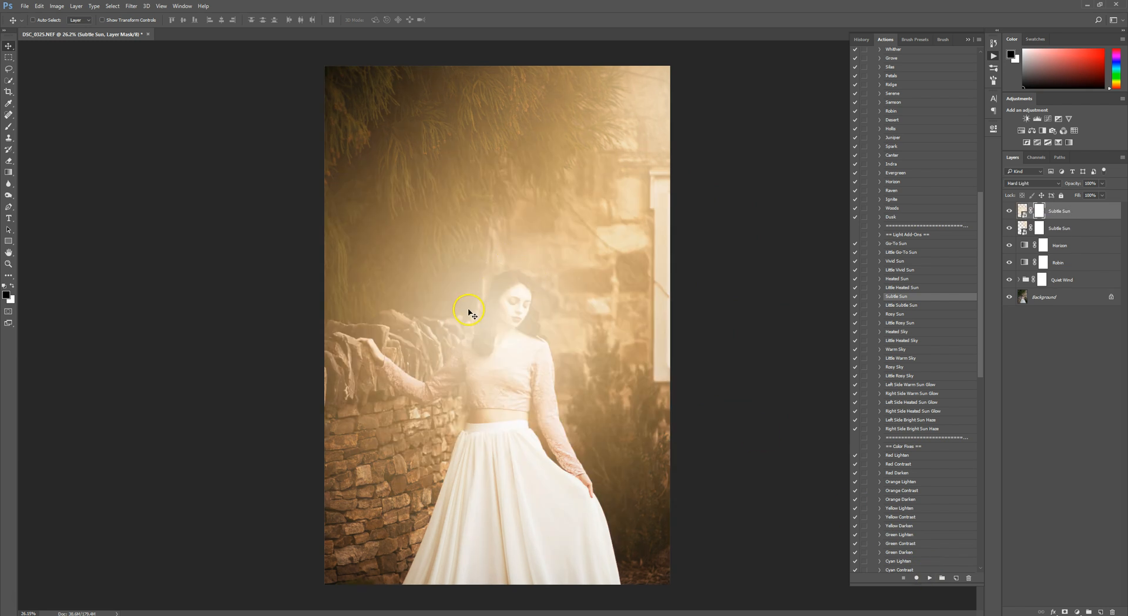
mouse_move(589, 338)
left_mouse_down()
mouse_move(695, 310)
mouse_move(682, 340)
mouse_move(665, 320)
mouse_move(604, 352)
left_mouse_up()
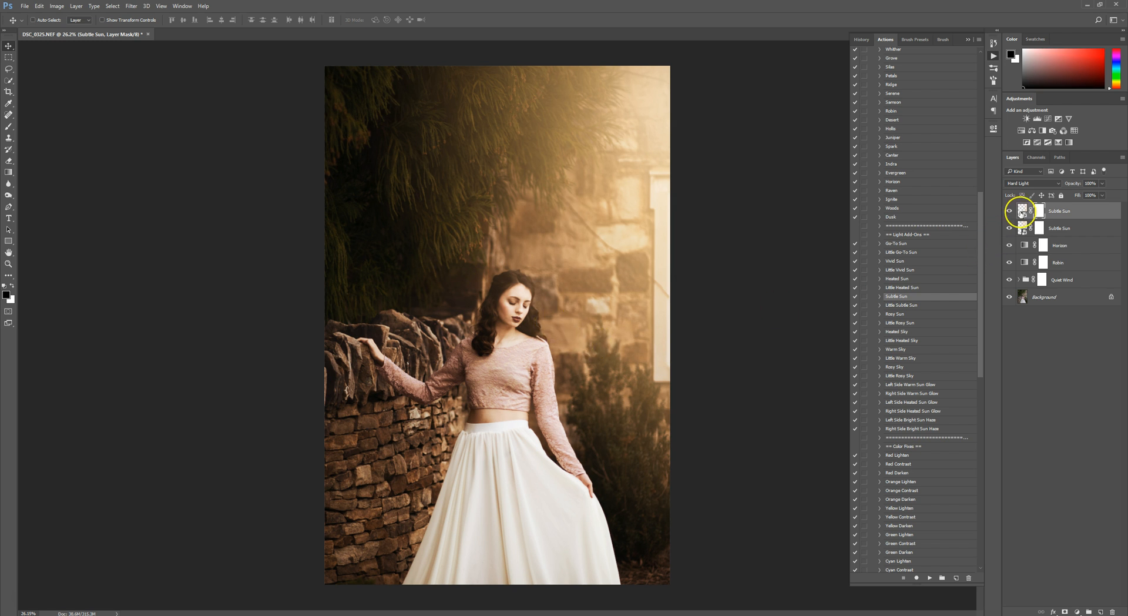
left_click(1010, 210)
left_click(1010, 211)
Target the upper Subtle Sun layer's mask and set up a soft black brush of 200 px at 100% opacity
left_click(1041, 213)
left_click(8, 126)
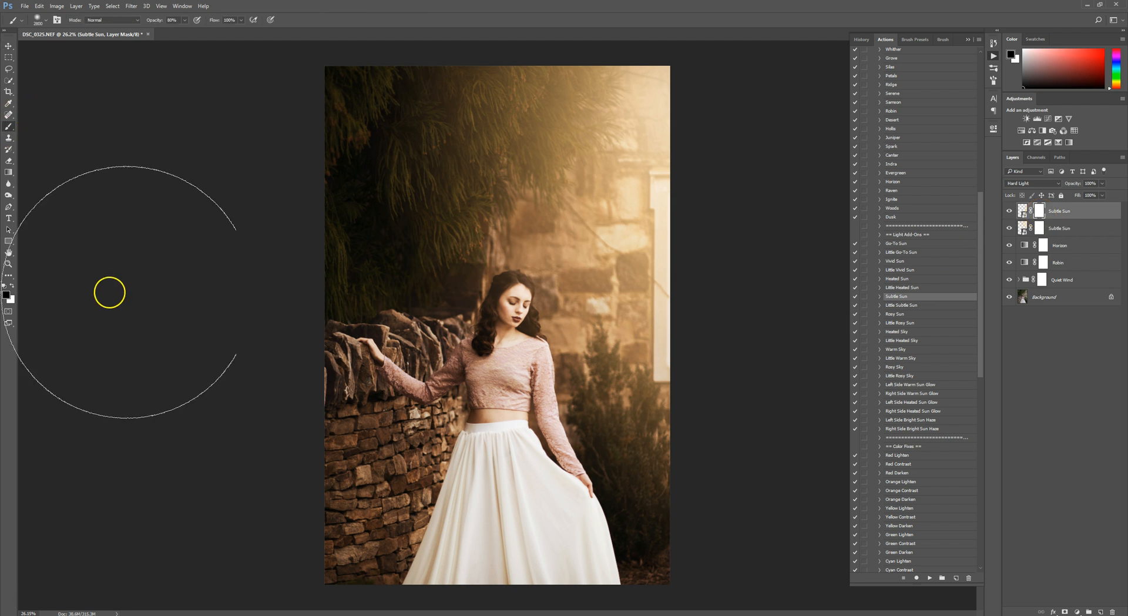
key("bracketleft")
key("bracketleft")
key("bracketleft")
key("bracketleft")
key("bracketleft")
key("bracketleft")
key("bracketleft")
key("bracketleft")
key("bracketleft")
key("bracketleft")
key("bracketleft")
key("bracketleft")
key("bracketleft")
key("bracketleft")
key("bracketleft")
key("bracketleft")
key("bracketleft")
key("bracketleft")
key("bracketleft")
key("bracketleft")
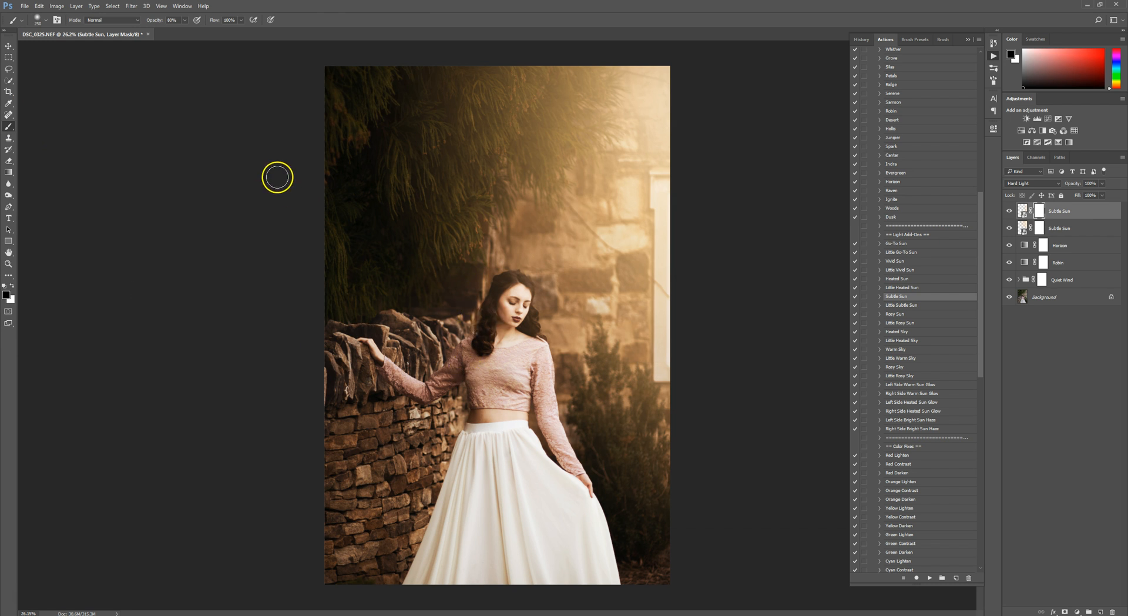
left_click(6, 295)
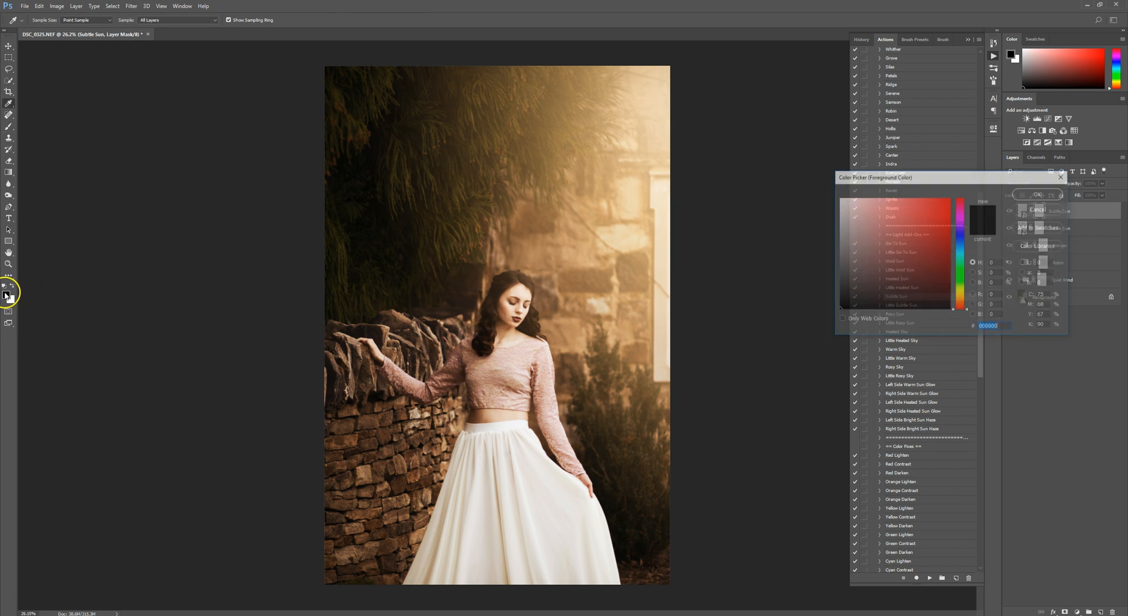
left_click(1038, 193)
left_click(47, 23)
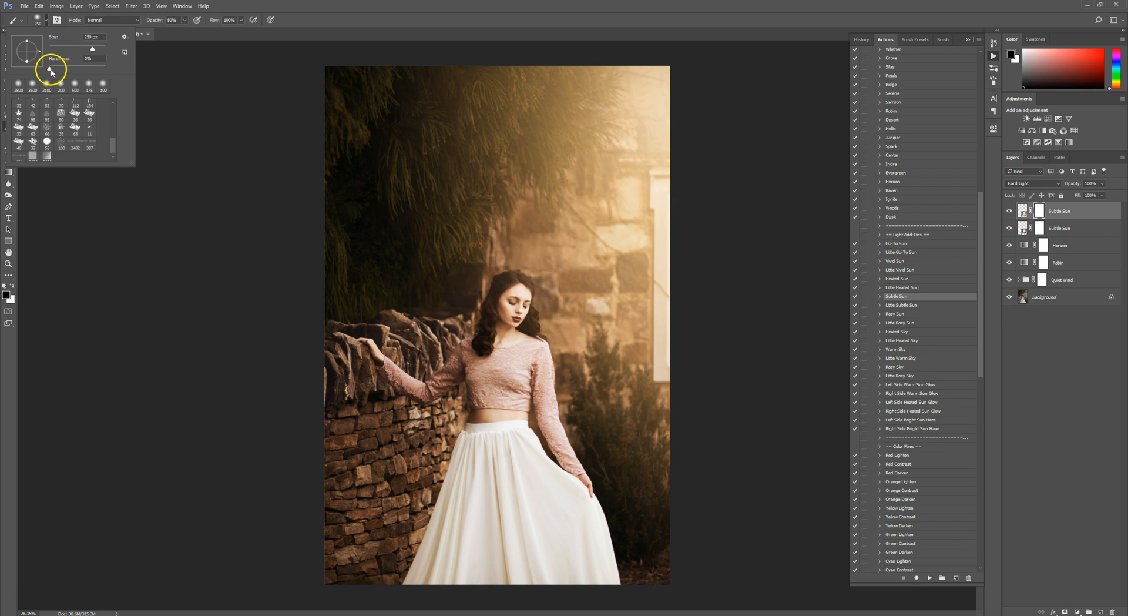
left_click(329, 5)
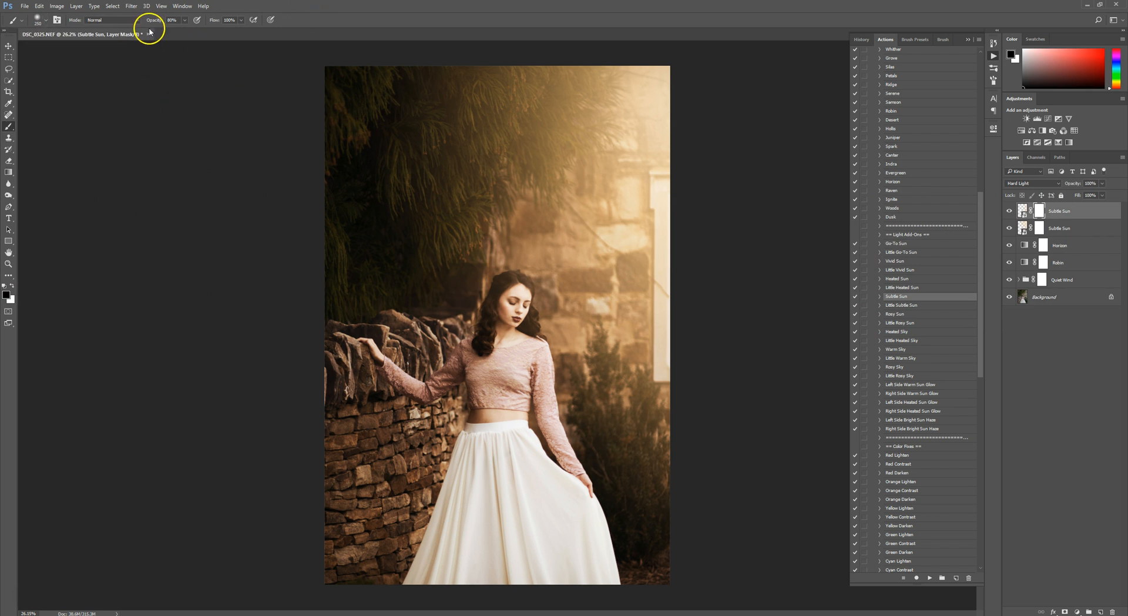
left_click(184, 21)
left_click_drag(185, 26, 204, 29)
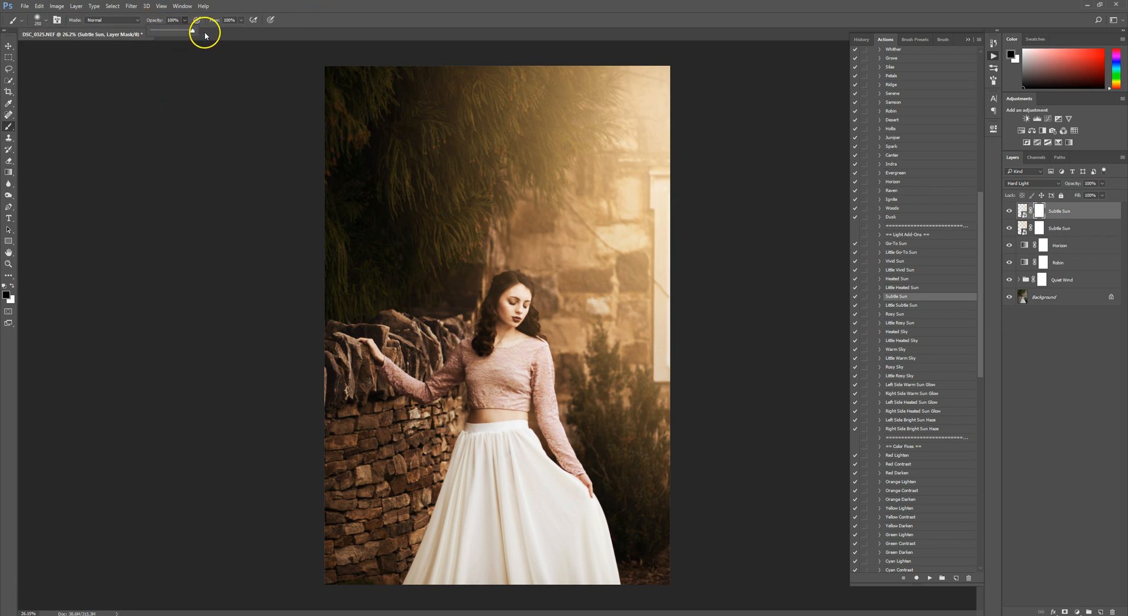
Paint black over the woman on the upper Subtle Sun layer's mask to remove the haze from her, resizing the brush as needed
key("bracketleft")
key("bracketleft")
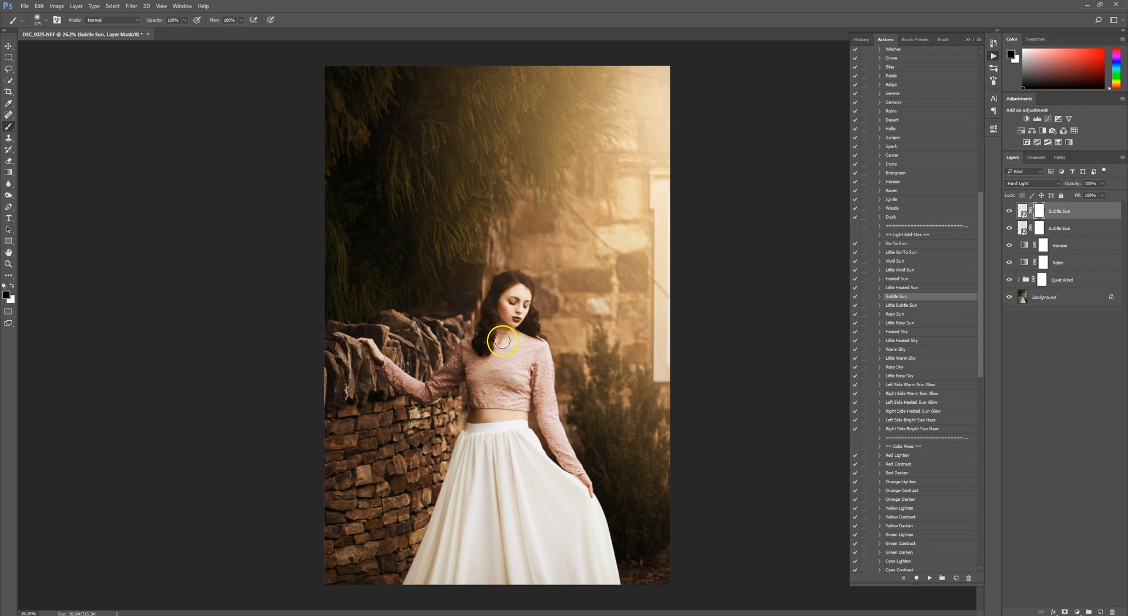
key("bracketright")
key("bracketright")
key("bracketright")
key("bracketright")
key("bracketright")
left_click_drag(545, 384, 560, 449)
Paint black over the woman's face and body on the lower Subtle Sun layer's mask, enlarging the brush to 400 px
left_click(1040, 229)
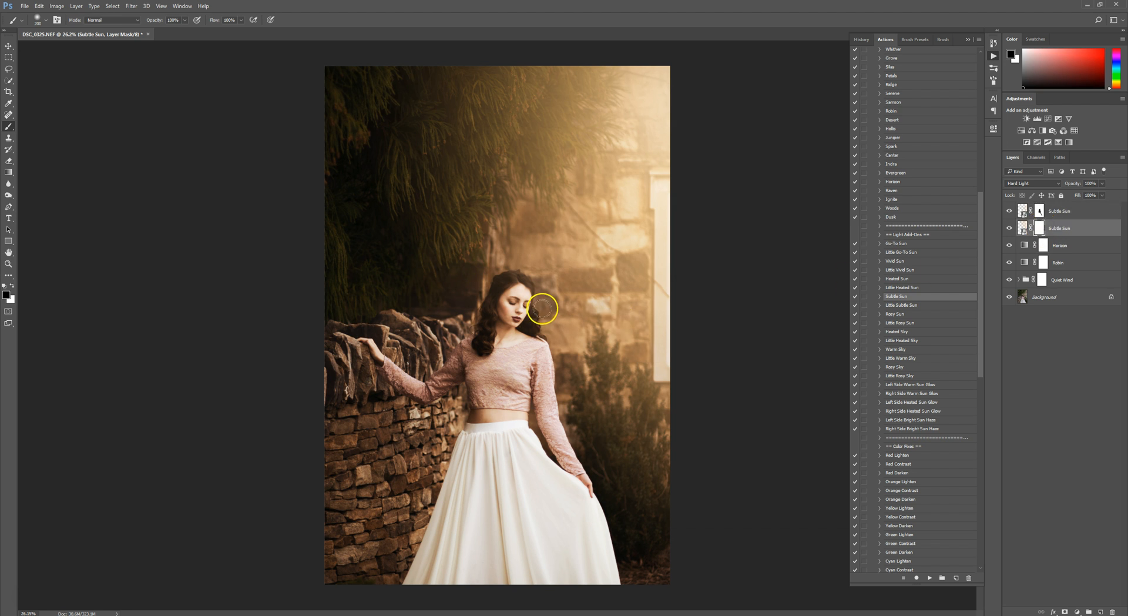
left_click_drag(516, 281, 512, 283)
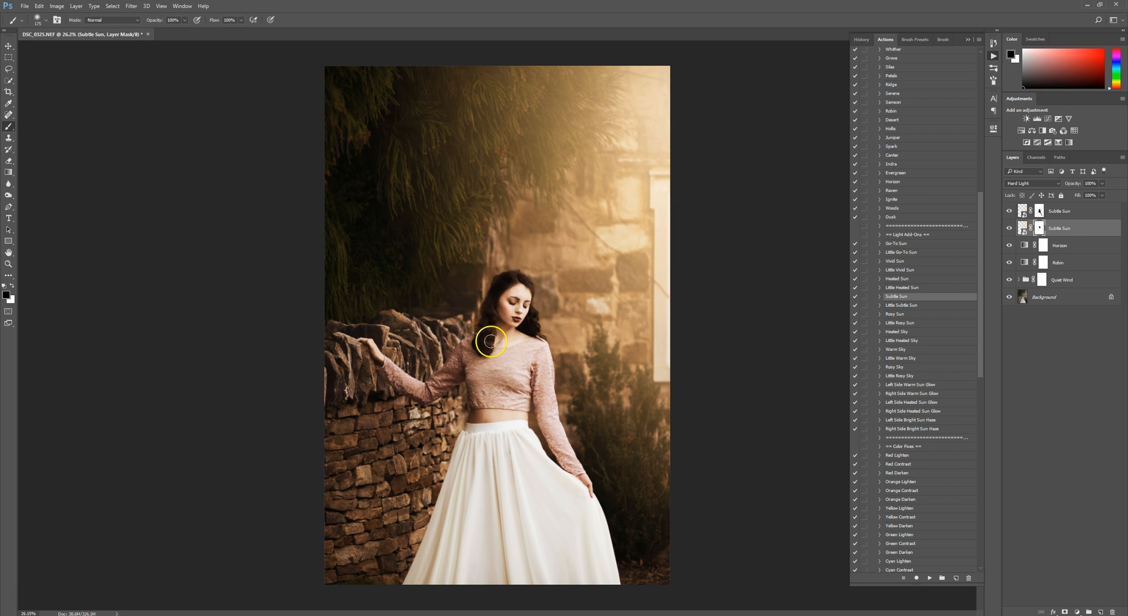
key("bracketright")
key("bracketright")
key("bracketright")
key("bracketright")
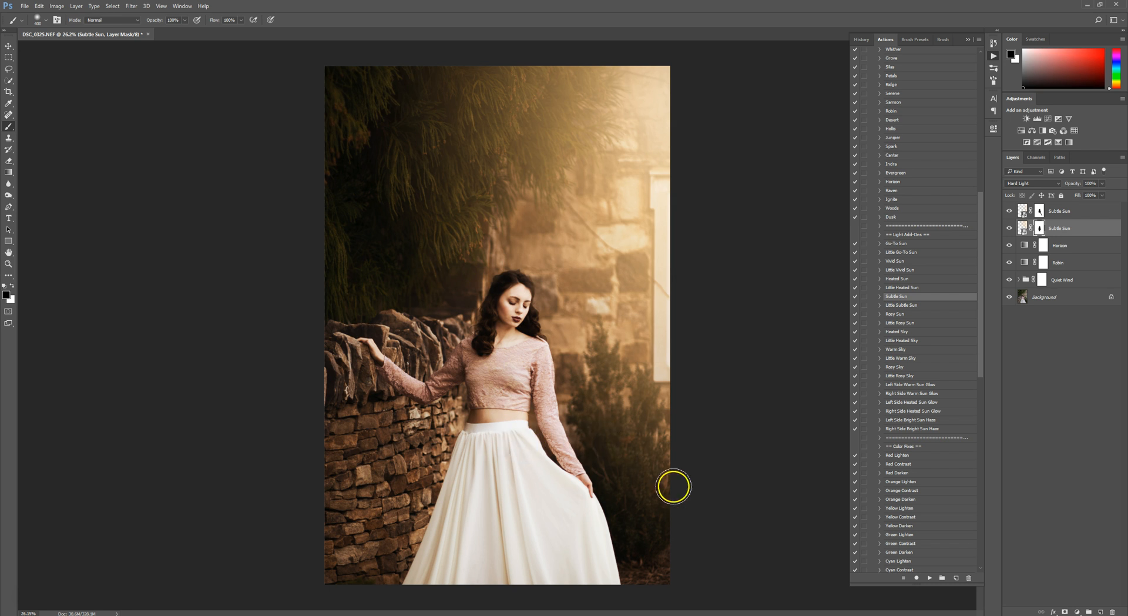
left_click(8, 46)
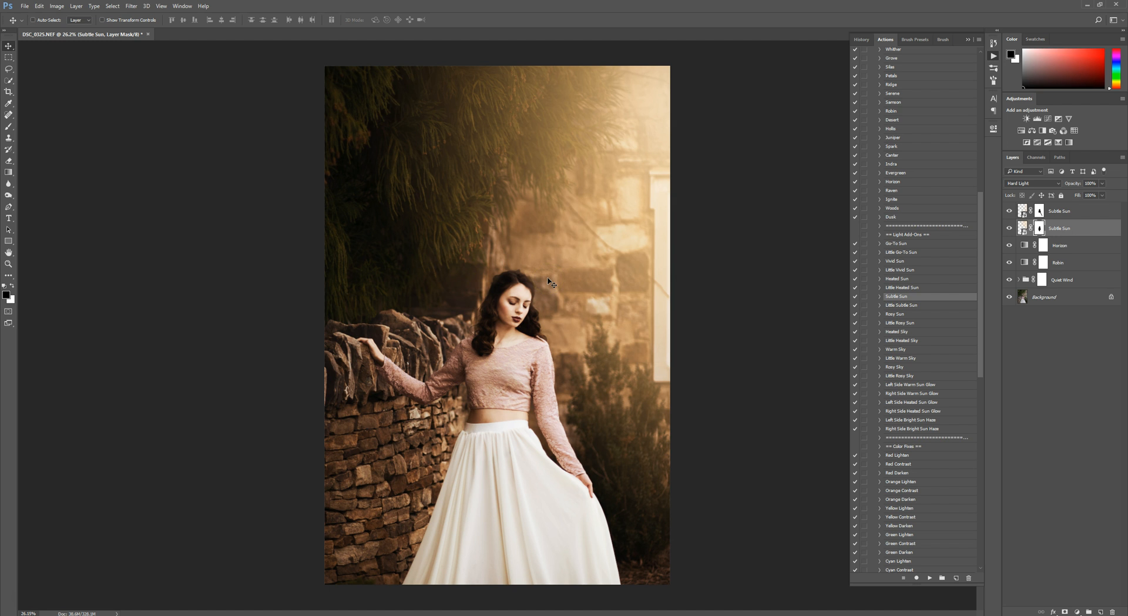
Run the Brush On Dark Green action and continue past its instruction message
left_click_drag(980, 310, 980, 439)
left_click(909, 91)
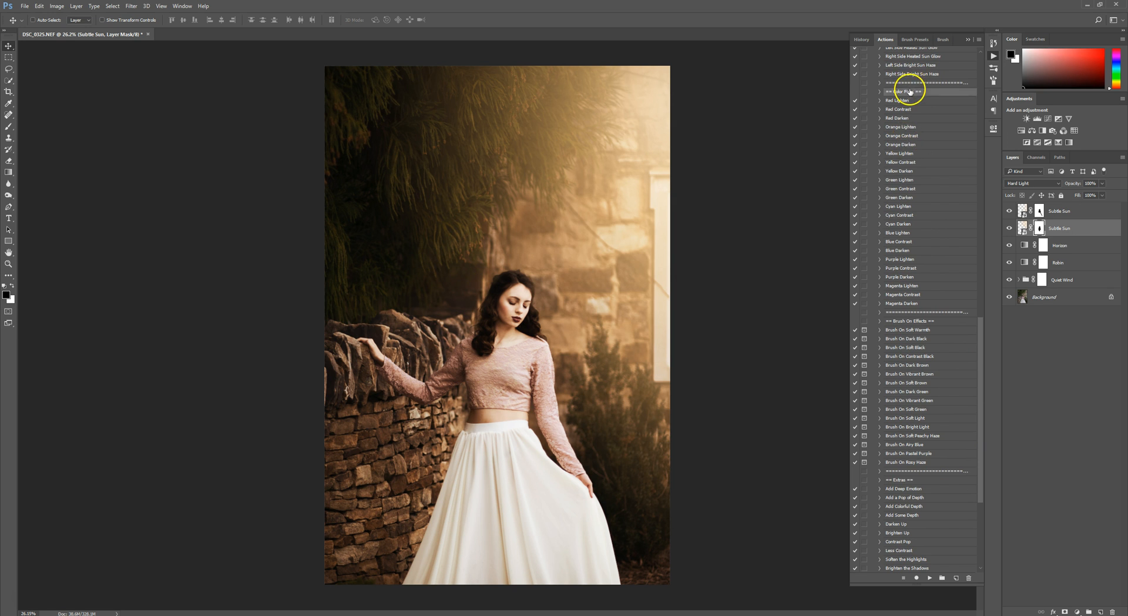
left_click(927, 321)
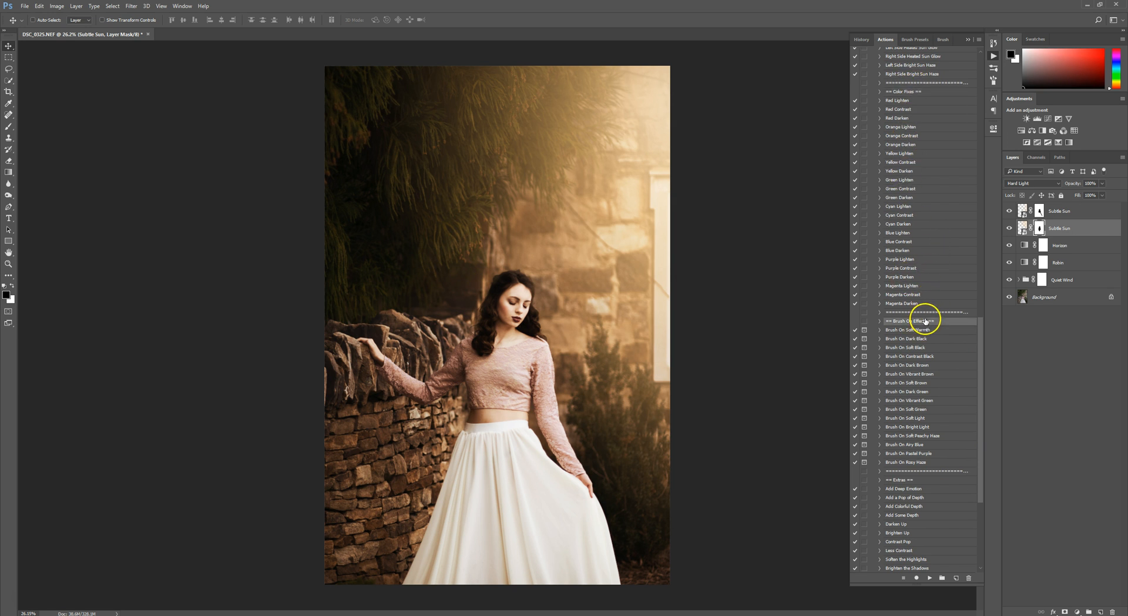
scroll(931, 385, "down", 2)
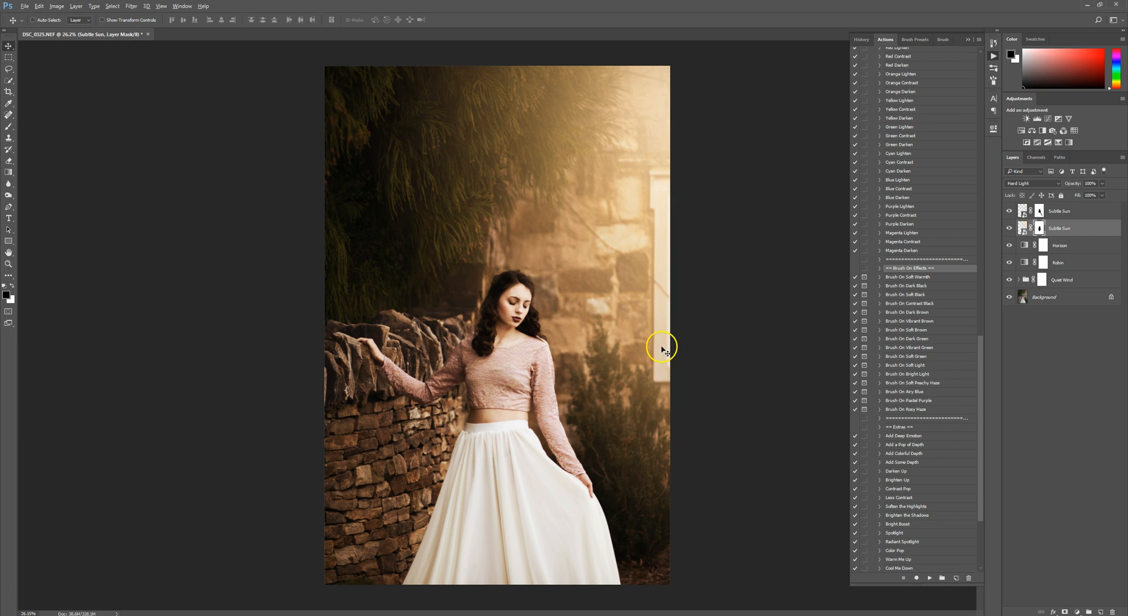
scroll(663, 350, "down", 2)
scroll(661, 349, "down", 1)
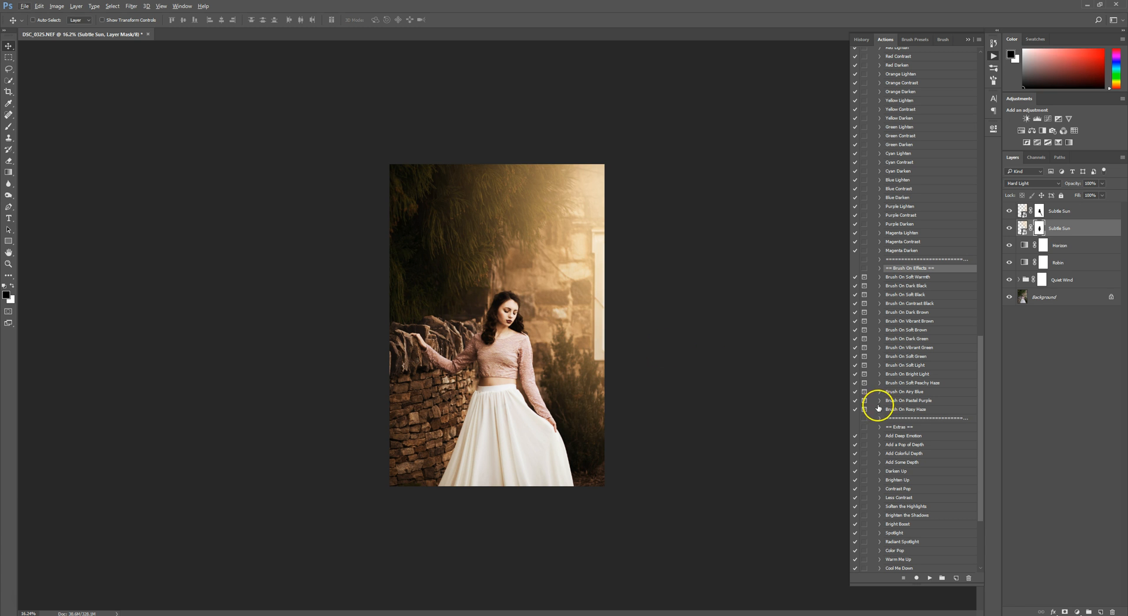
left_click(929, 339)
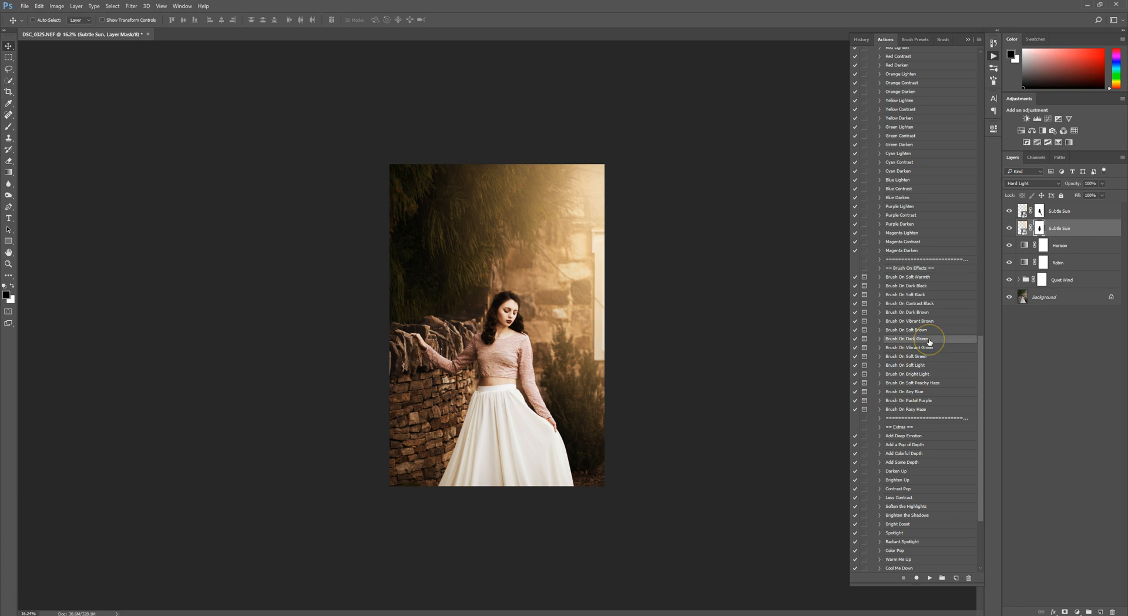
left_click(931, 579)
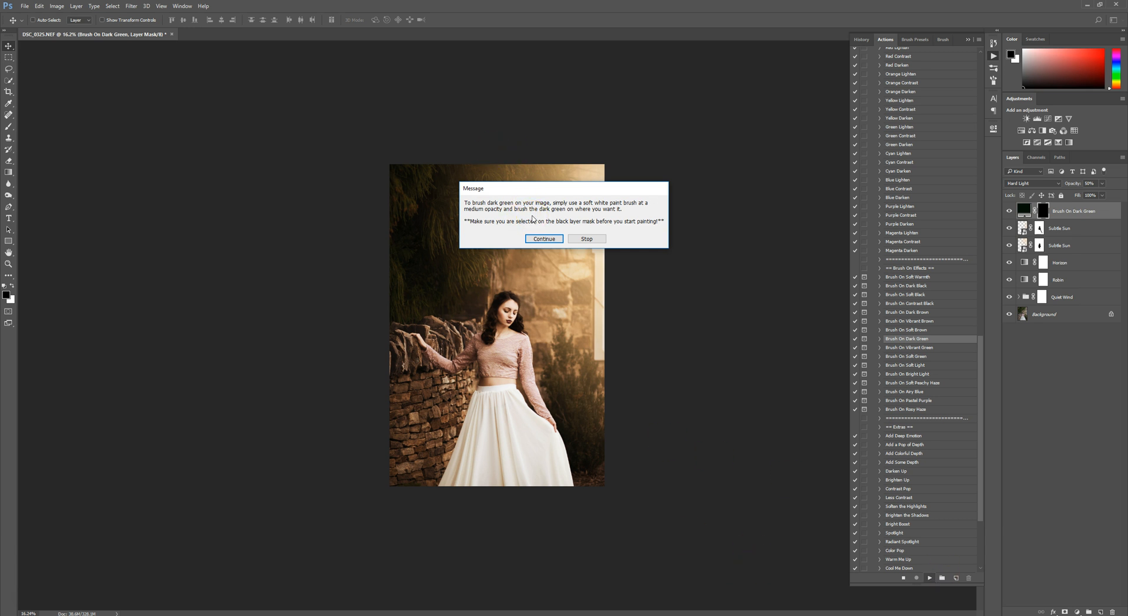
left_click(534, 244)
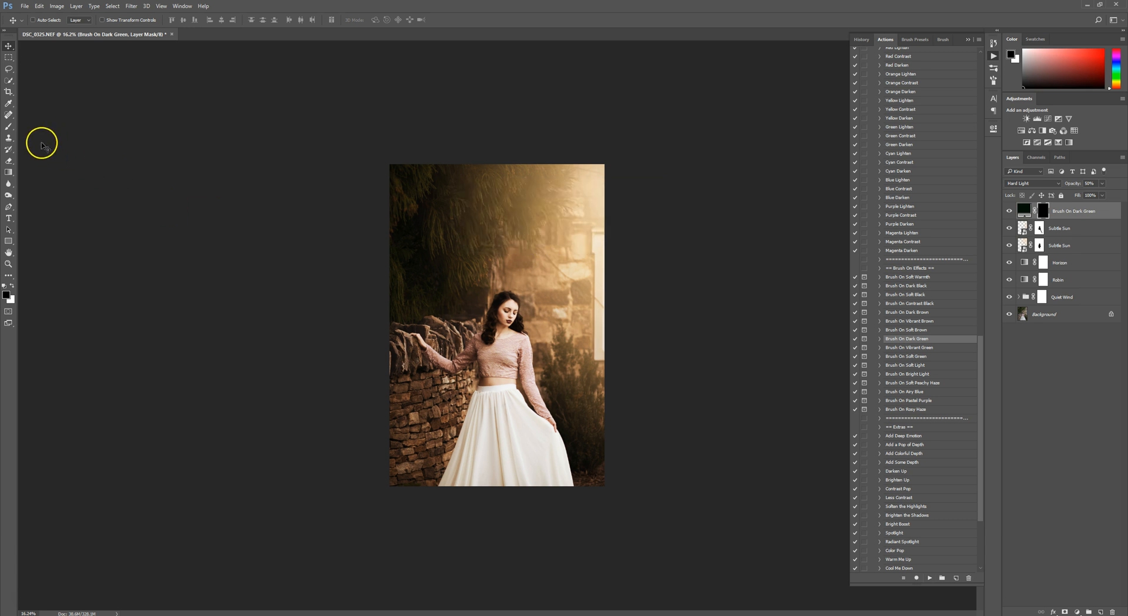
Set up a soft white brush at 2900 px and 59% opacity for the Brush On Dark Green mask
left_click(8, 127)
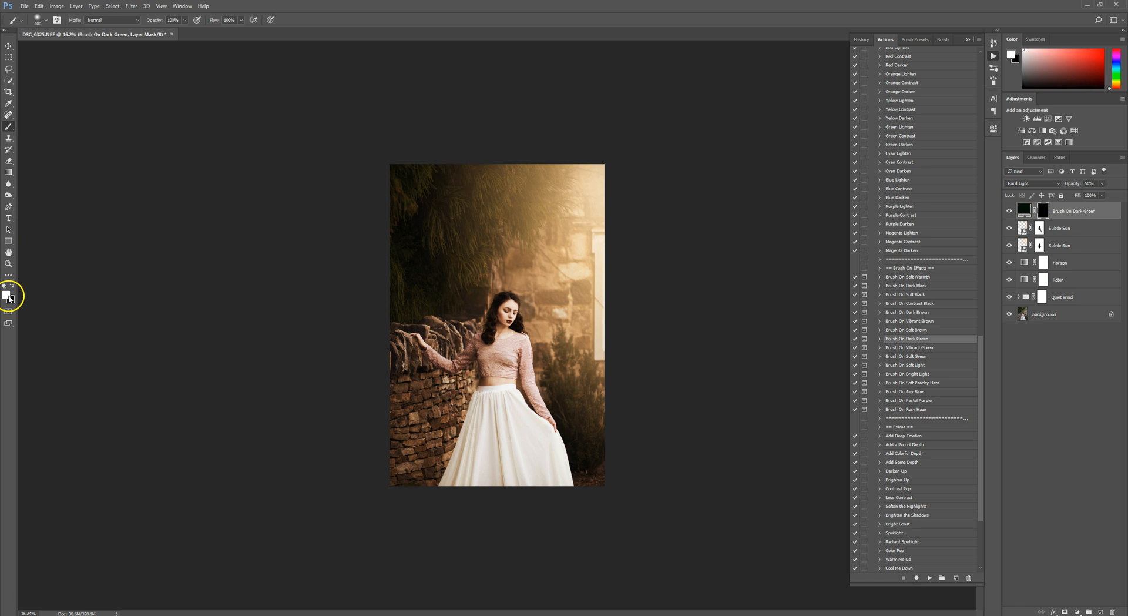
left_click(46, 20)
left_click(50, 69)
key("Return")
key("bracketright")
key("bracketright")
key("bracketright")
key("bracketright")
key("bracketright")
key("bracketright")
key("bracketright")
key("bracketright")
key("bracketright")
key("bracketright")
key("bracketright")
key("bracketright")
key("bracketright")
key("bracketright")
key("bracketright")
key("bracketright")
key("bracketright")
key("bracketright")
key("bracketright")
key("bracketright")
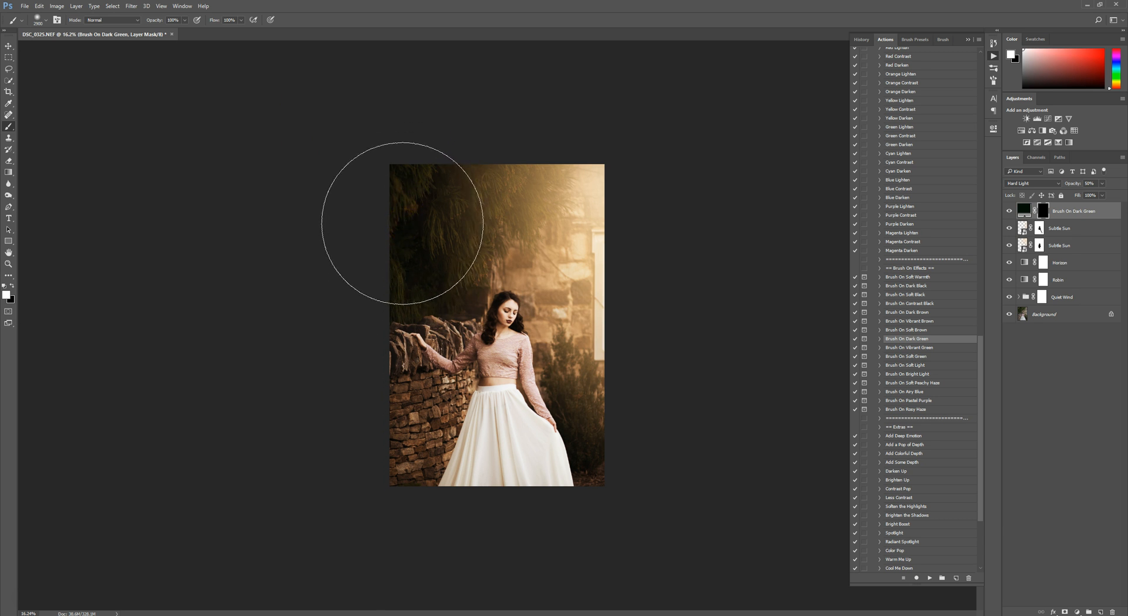
left_click(187, 21)
left_click_drag(185, 34, 171, 32)
key("Return")
Paint dark green over the foliage in the photo's upper left, then over the shrub beside the woman with a much smaller brush
mouse_move(386, 191)
left_mouse_down()
mouse_move(368, 238)
mouse_move(416, 172)
mouse_move(483, 125)
mouse_move(392, 223)
left_mouse_up()
key("bracketleft")
key("bracketleft")
key("bracketleft")
key("bracketleft")
key("bracketleft")
key("bracketleft")
key("bracketleft")
key("bracketleft")
key("bracketleft")
key("bracketleft")
key("bracketleft")
key("bracketleft")
key("bracketleft")
key("bracketleft")
key("bracketleft")
key("bracketleft")
key("bracketleft")
key("bracketleft")
key("bracketleft")
key("bracketleft")
key("bracketleft")
key("bracketleft")
key("bracketleft")
key("bracketleft")
key("bracketleft")
key("bracketleft")
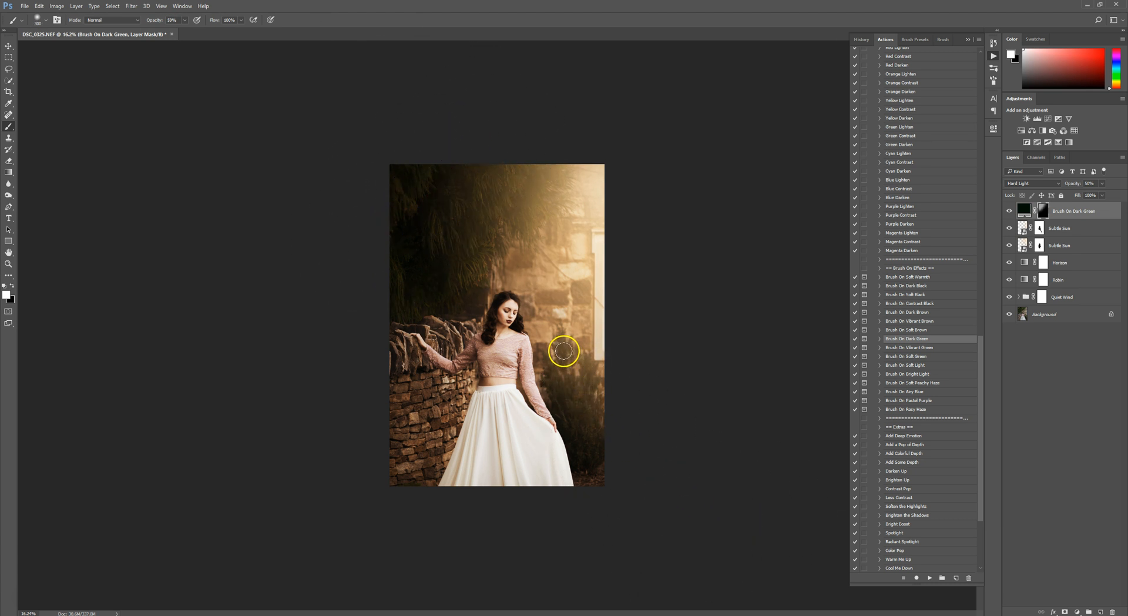
mouse_move(565, 347)
left_mouse_down()
mouse_move(556, 384)
mouse_move(586, 454)
mouse_move(597, 441)
mouse_move(572, 364)
mouse_move(595, 382)
mouse_move(585, 371)
mouse_move(597, 427)
left_mouse_up()
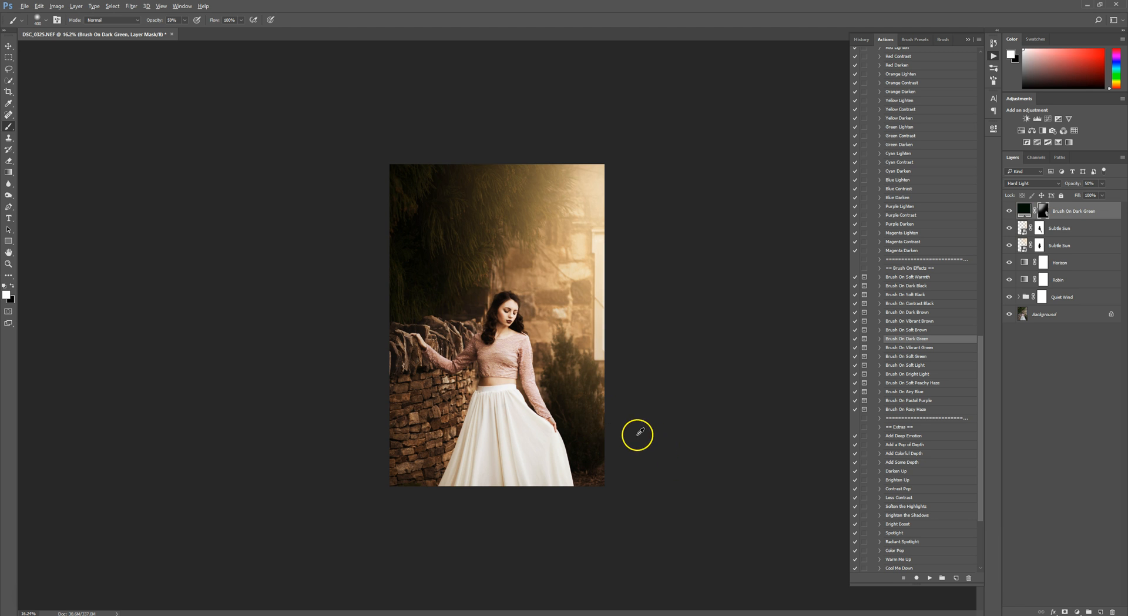
scroll(638, 435, "up", 3)
key("v")
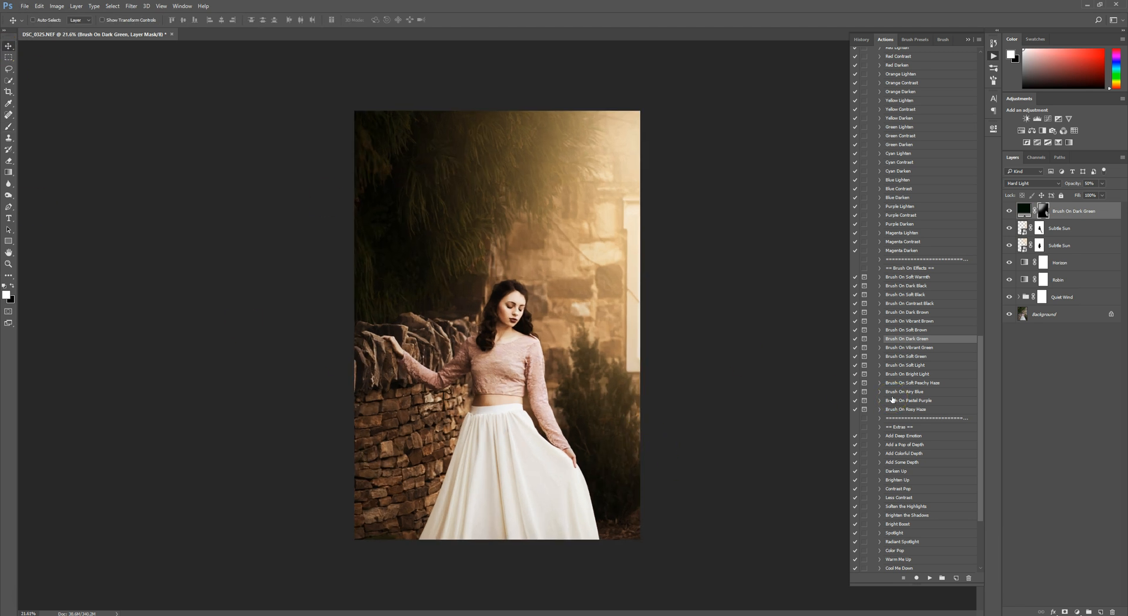
Run the Brush On Soft Brown action and continue past its instruction message
left_click(922, 331)
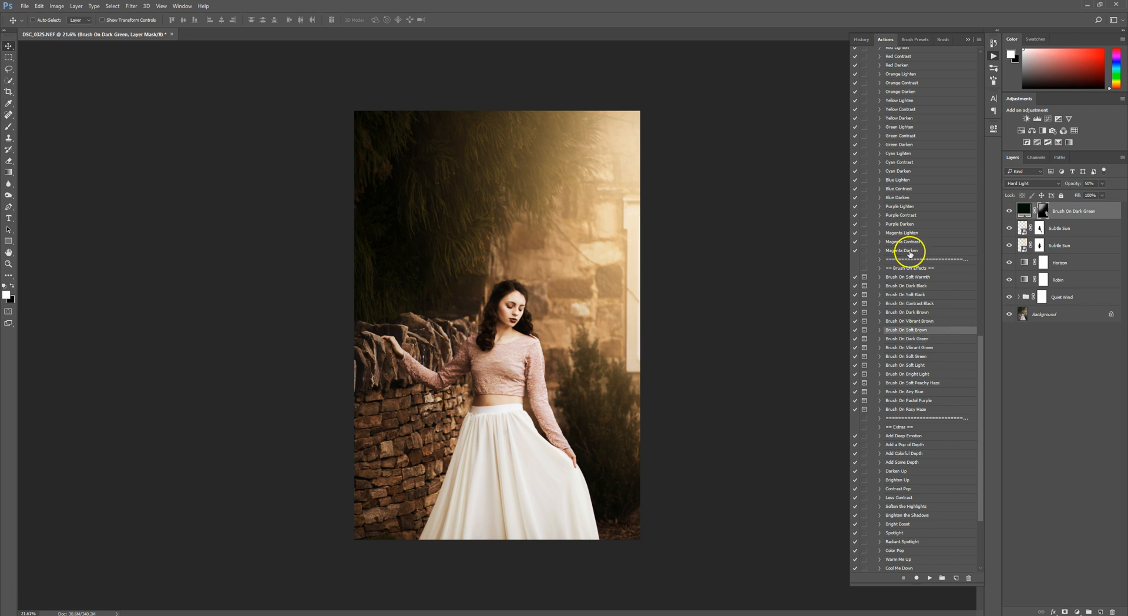
left_click(929, 577)
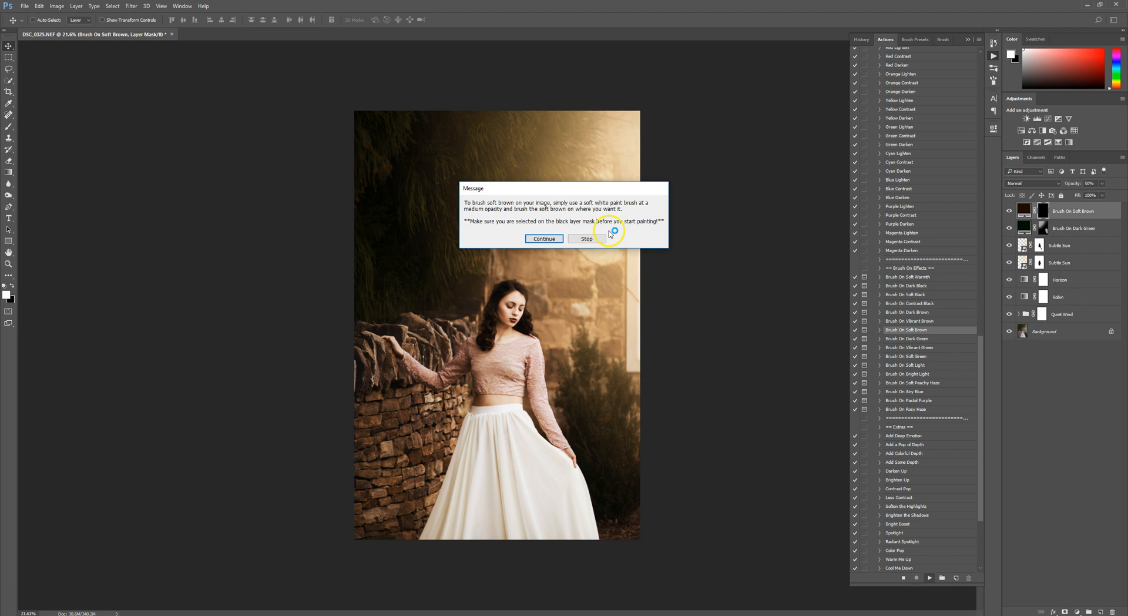
left_click(544, 239)
Paint soft brown along the photo's outer edges on the new layer's mask, using a white brush enlarged to 4200 px at 59% opacity
left_click(8, 126)
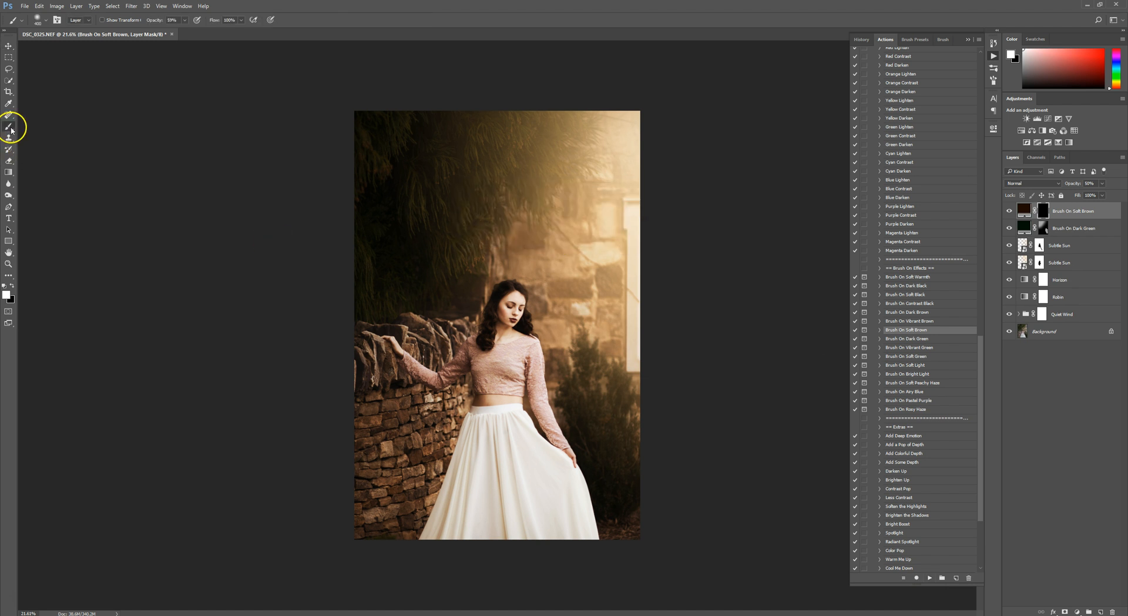
key("bracketright")
key("bracketright")
key("bracketright")
key("bracketright")
key("bracketright")
key("bracketright")
key("bracketright")
key("bracketright")
key("bracketright")
key("bracketright")
key("bracketright")
key("bracketright")
key("bracketright")
key("bracketright")
key("bracketright")
key("bracketright")
key("bracketright")
key("bracketright")
key("bracketright")
key("bracketright")
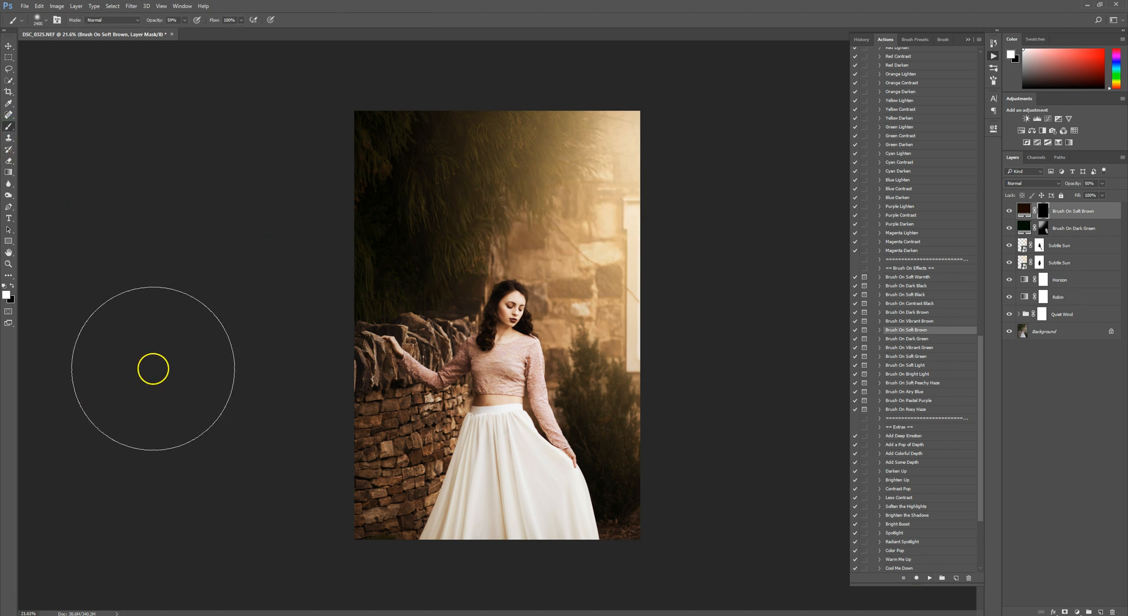
scroll(171, 365, "down", 4)
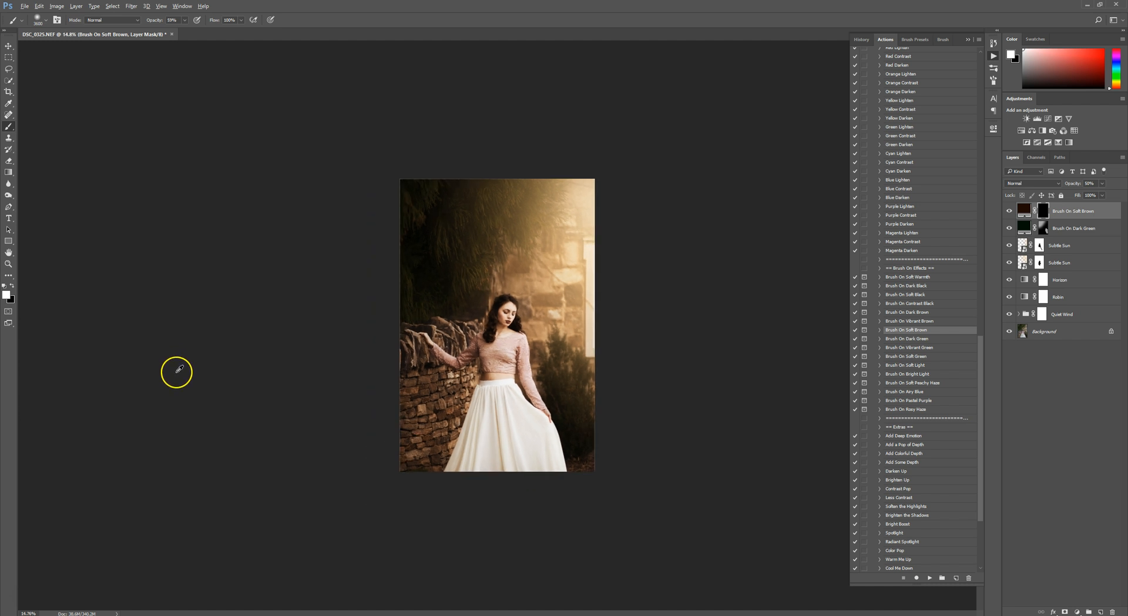
key("bracketright")
key("bracketright")
key("bracketright")
key("bracketright")
key("bracketright")
key("bracketright")
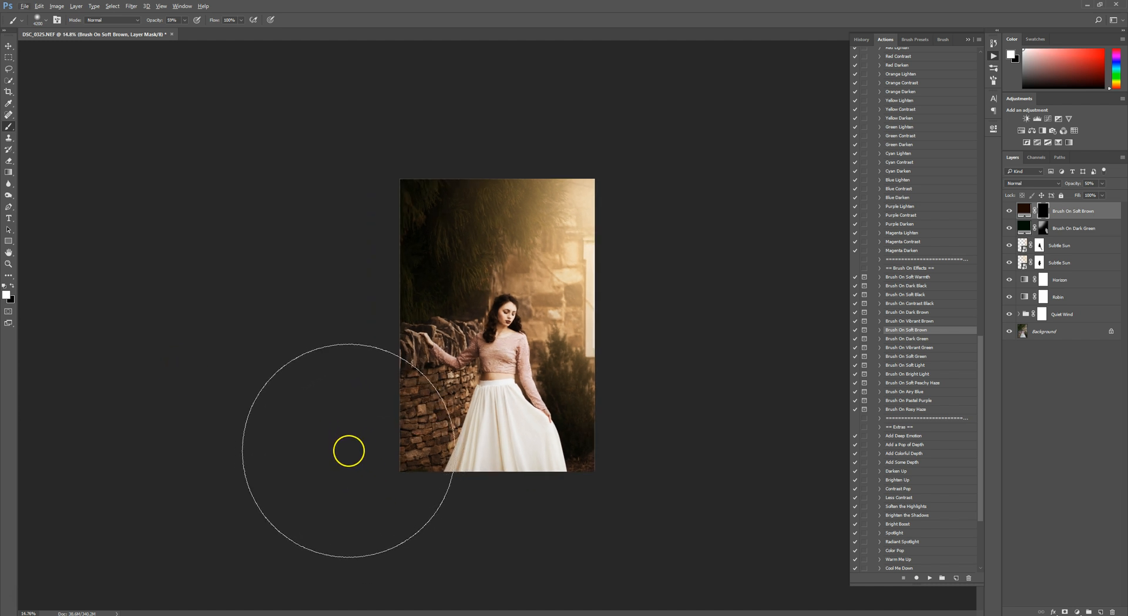
scroll(326, 437, "down", 1)
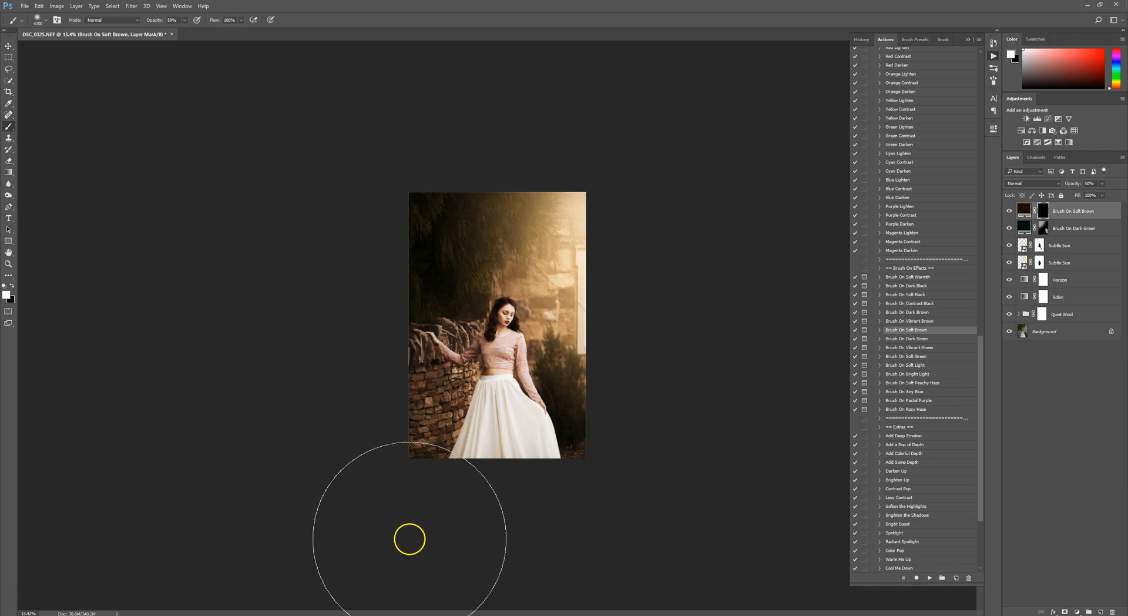
key("ctrl+0")
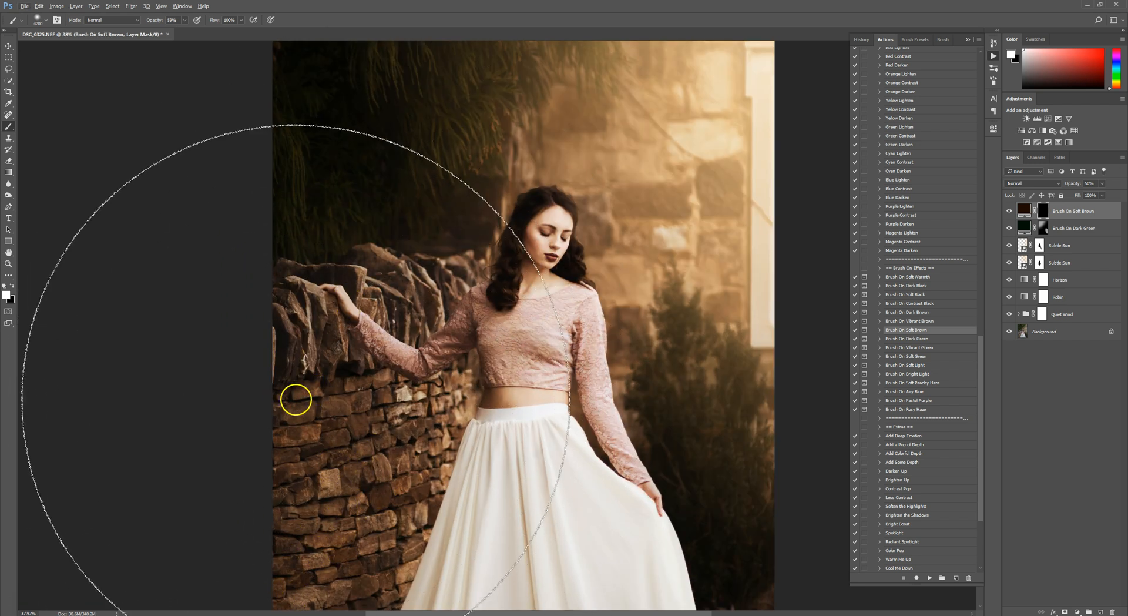
scroll(280, 396, "down", 1)
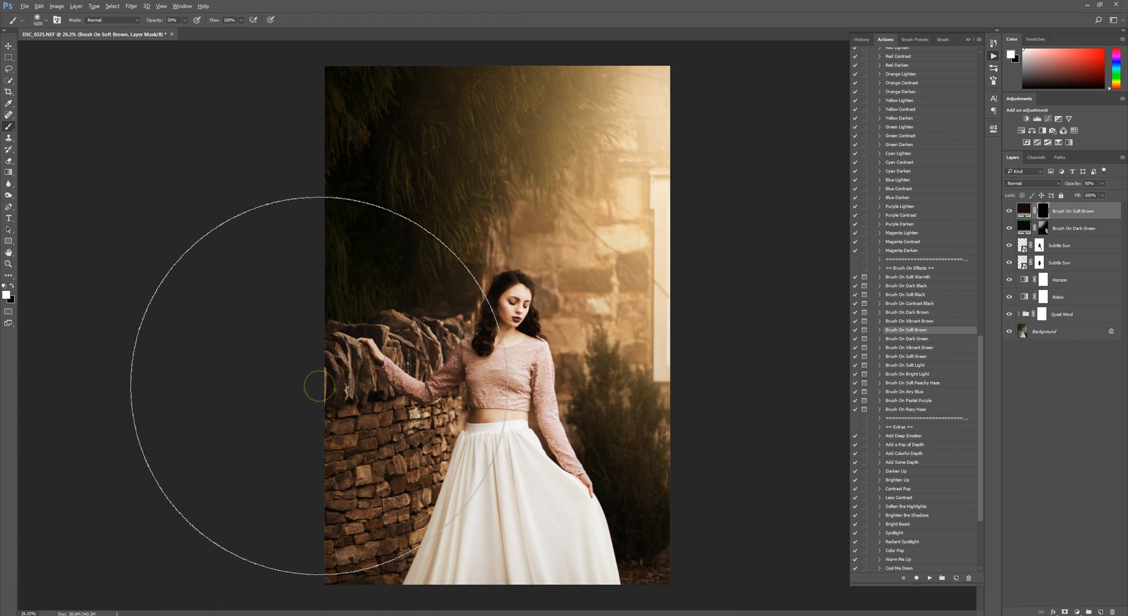
scroll(319, 385, "down", 2)
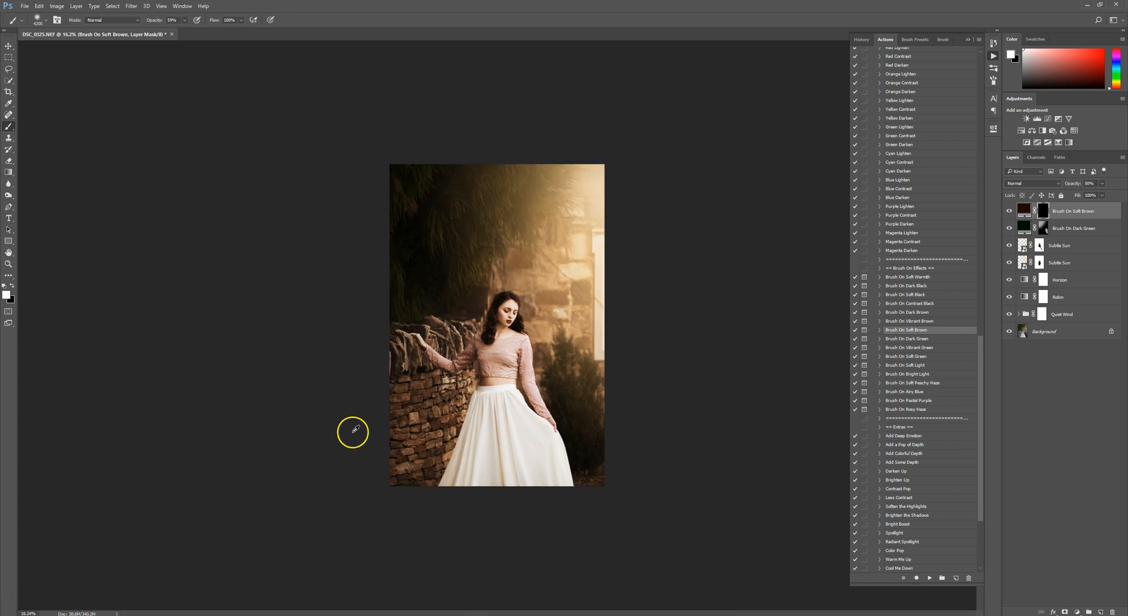
scroll(353, 432, "down", 1)
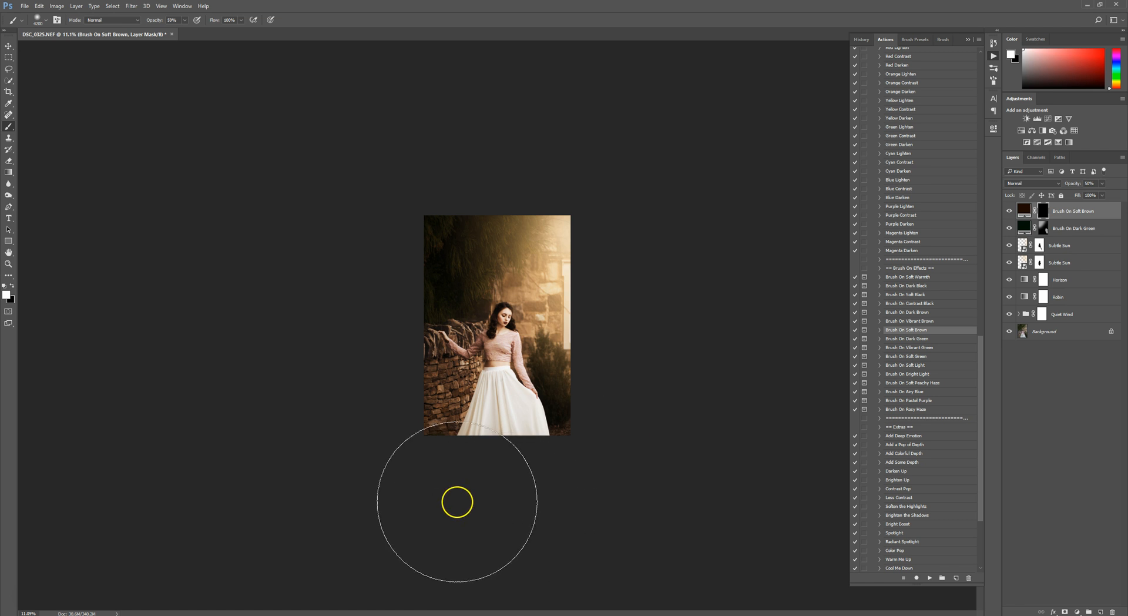
scroll(382, 456, "up", 1)
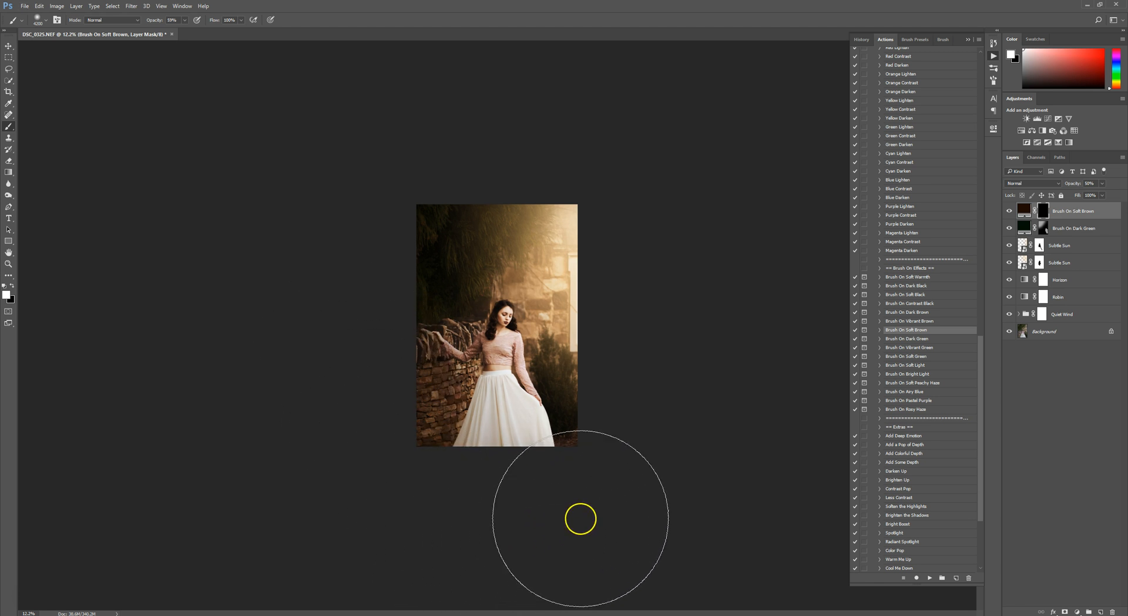
mouse_move(642, 363)
left_mouse_down()
mouse_move(657, 435)
mouse_move(645, 501)
left_mouse_up()
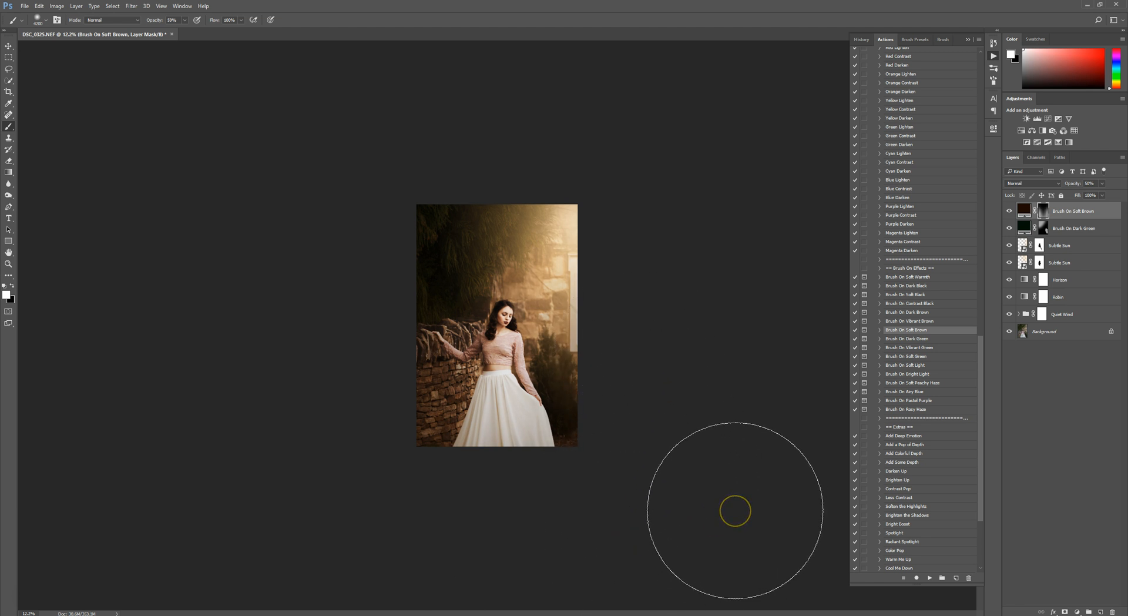
scroll(650, 471, "up", 4)
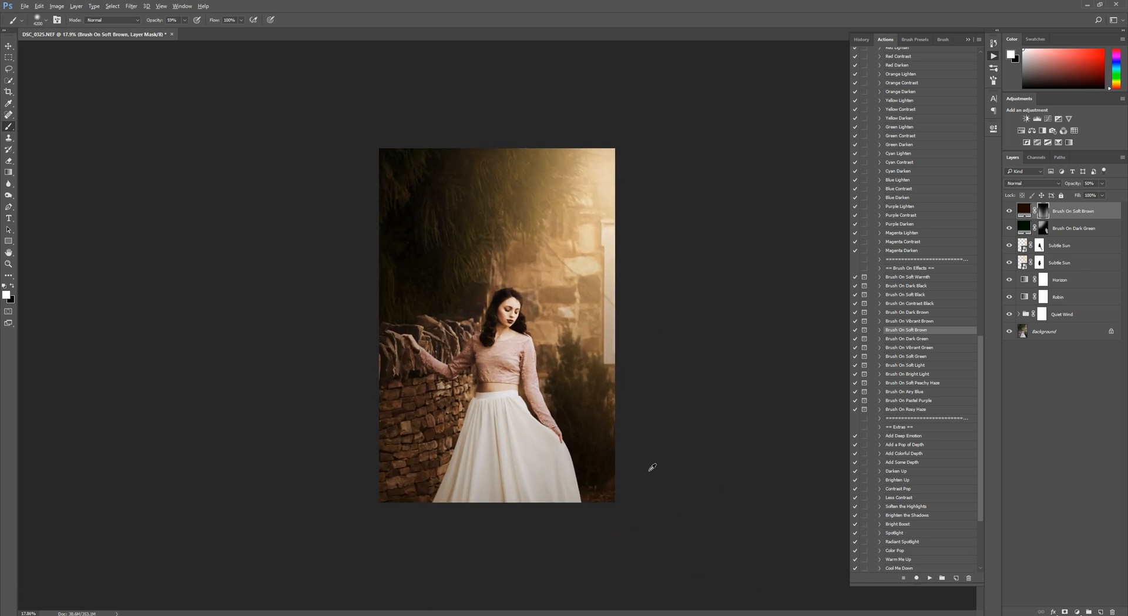
scroll(652, 468, "up", 1)
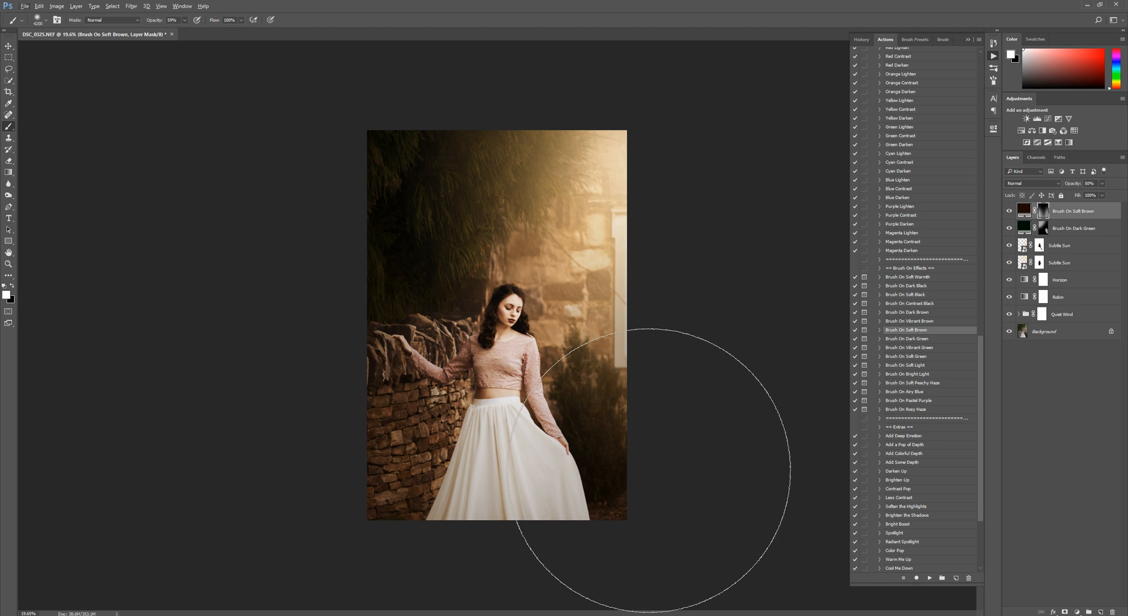
Run the Brush On Soft Black action and continue past its instruction message
left_click(915, 297)
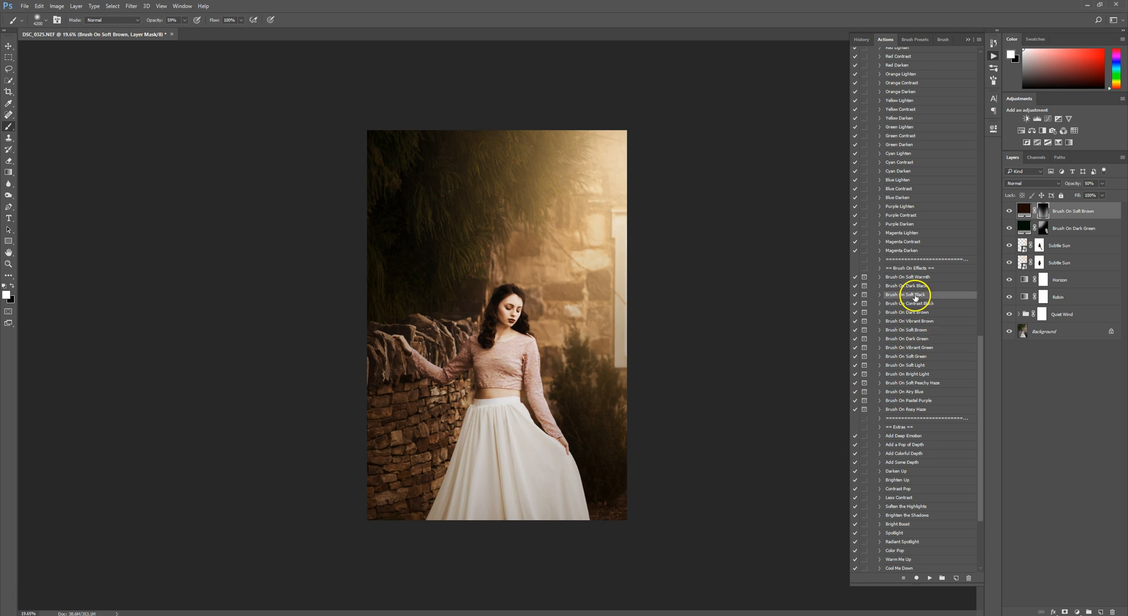
left_click(930, 578)
key("Return")
Paint soft black around the photo's edges with the 4200 px white brush and toggle the layer's visibility to compare the effect
scroll(497, 327, "down", 3)
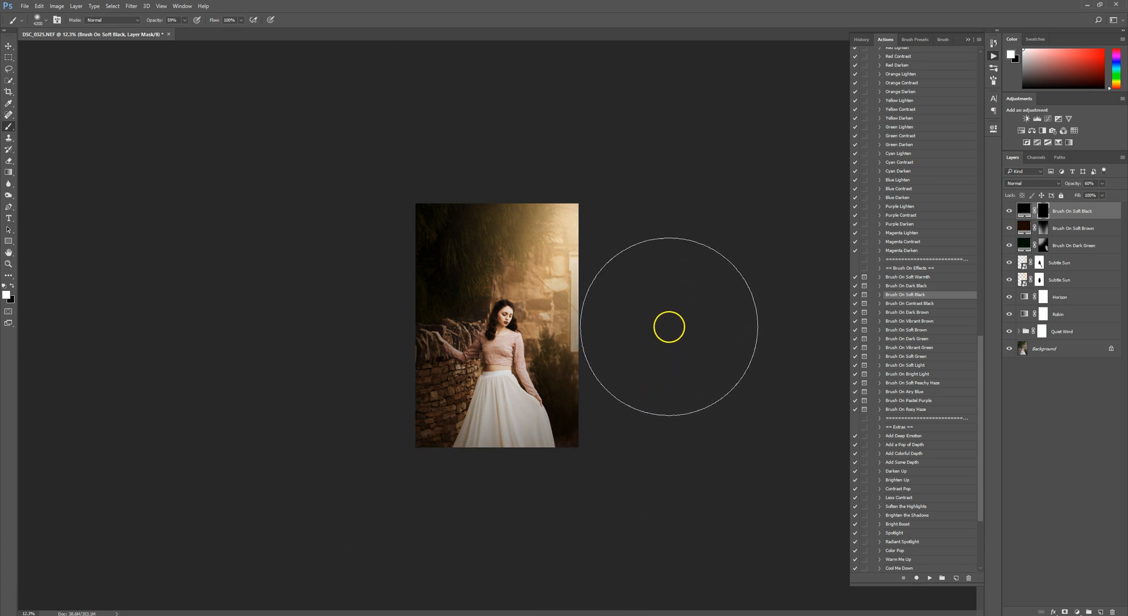
scroll(737, 445, "up", 2)
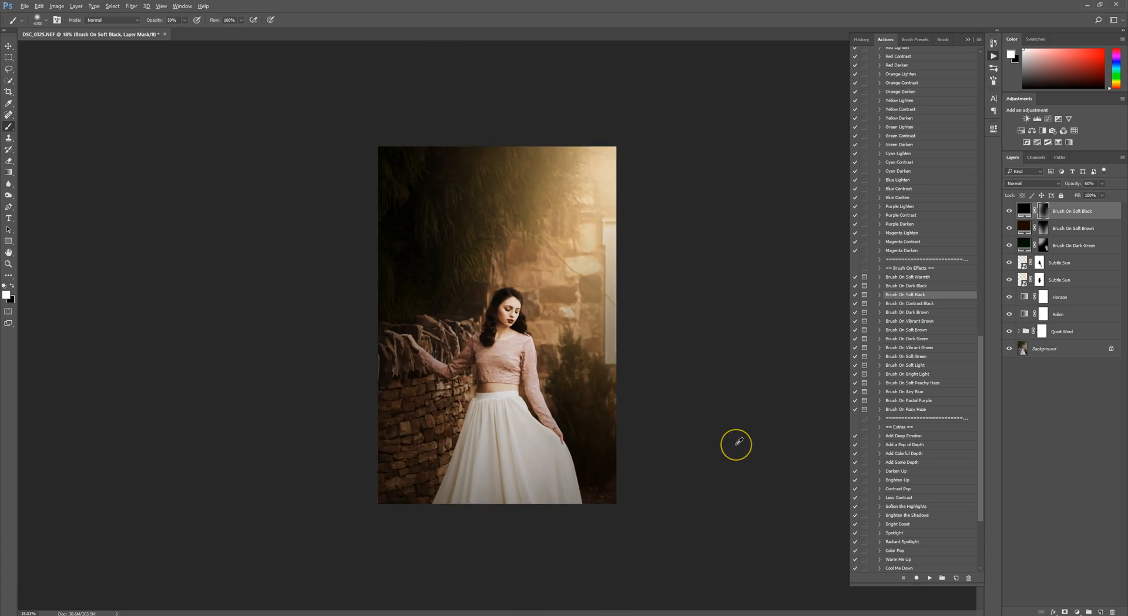
scroll(740, 441, "up", 2)
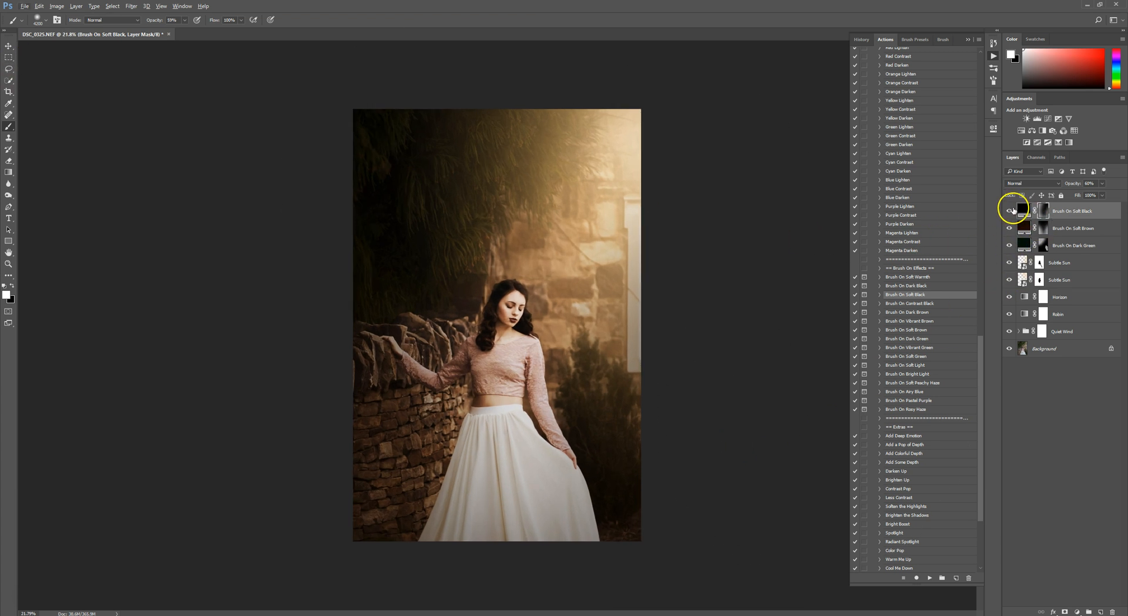
left_click(1010, 210)
left_click(1010, 211)
left_click(1010, 210)
Switch the brush to black, shrink it to fit the woman's arm and raise its opacity to 100%
left_click(11, 285)
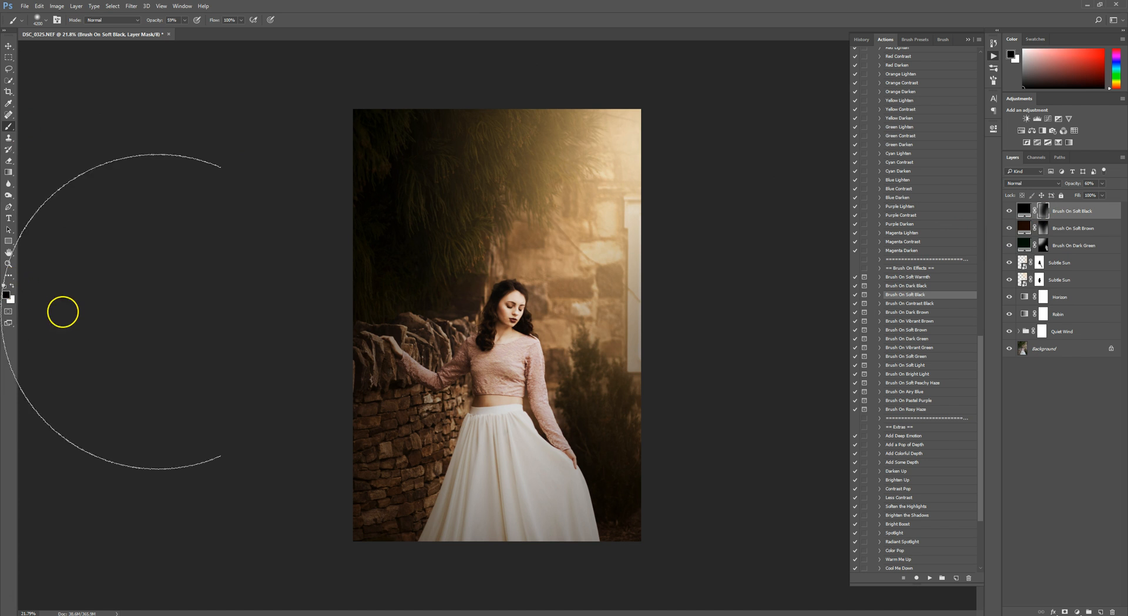
scroll(486, 361, "up", 3)
scroll(456, 362, "up", 3)
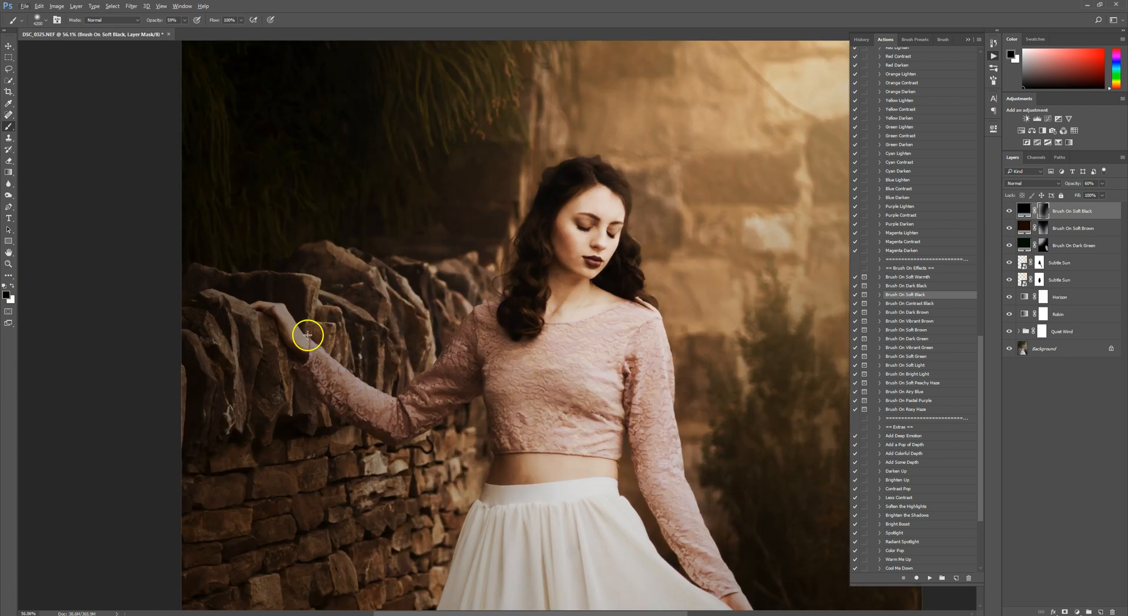
key("bracketleft")
key("bracketleft")
key("bracketleft")
key("bracketleft")
key("bracketleft")
key("bracketleft")
key("bracketleft")
key("bracketleft")
key("bracketleft")
key("bracketleft")
key("bracketleft")
key("bracketleft")
key("bracketleft")
key("bracketleft")
key("bracketleft")
key("bracketleft")
key("bracketleft")
key("bracketleft")
key("bracketleft")
key("bracketleft")
key("bracketleft")
key("bracketleft")
key("bracketleft")
left_click(185, 20)
left_click_drag(186, 33, 239, 35)
key("[")
key("[")
key("[")
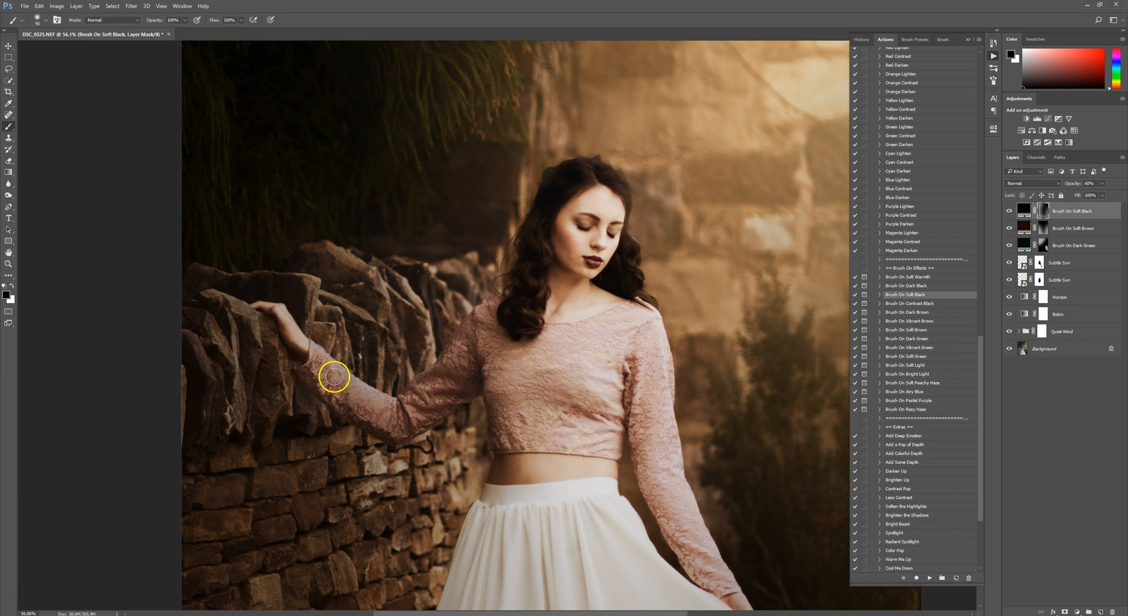
Paint black over the woman's arm and body on the Brush On Soft Black mask, enlarging the brush to 200 px
left_click_drag(382, 403, 378, 409)
left_click(320, 384)
mouse_move(320, 384)
left_mouse_down()
mouse_move(407, 431)
mouse_move(467, 382)
mouse_move(388, 415)
mouse_move(424, 394)
mouse_move(414, 398)
mouse_move(482, 320)
mouse_move(462, 362)
mouse_move(485, 363)
mouse_move(471, 388)
mouse_move(463, 352)
mouse_move(496, 310)
mouse_move(510, 338)
mouse_move(502, 378)
mouse_move(520, 370)
mouse_move(532, 428)
mouse_move(550, 434)
mouse_move(590, 394)
mouse_move(551, 359)
mouse_move(542, 312)
mouse_move(544, 279)
mouse_move(584, 203)
mouse_move(593, 227)
mouse_move(600, 210)
mouse_move(590, 178)
mouse_move(563, 243)
left_mouse_up()
key("bracketright")
key("bracketright")
key("bracketleft")
key("bracketleft")
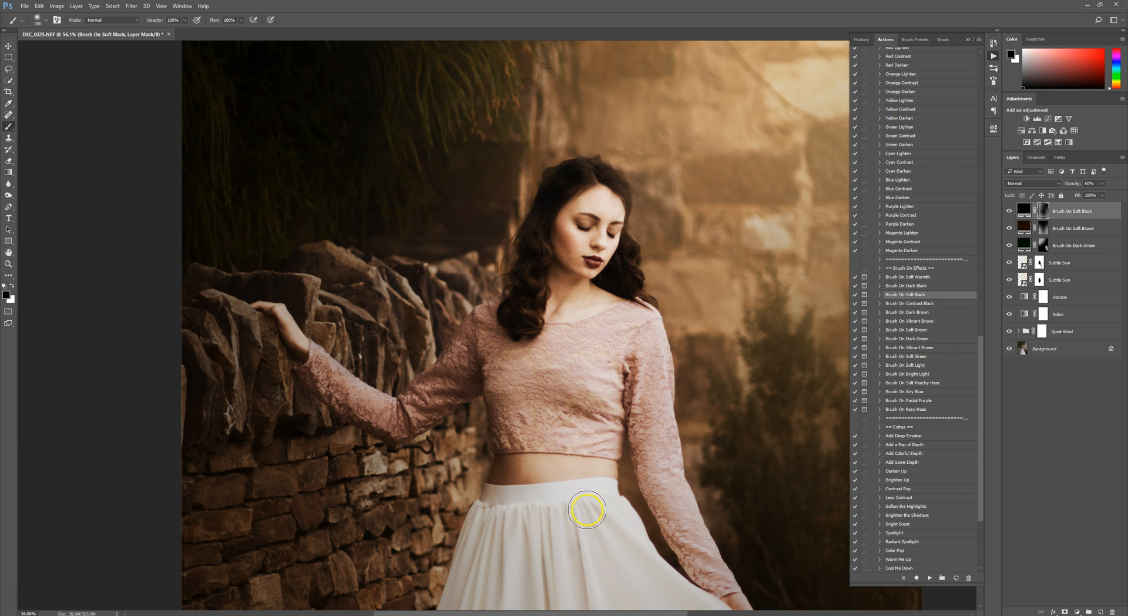
scroll(587, 510, "down", 2)
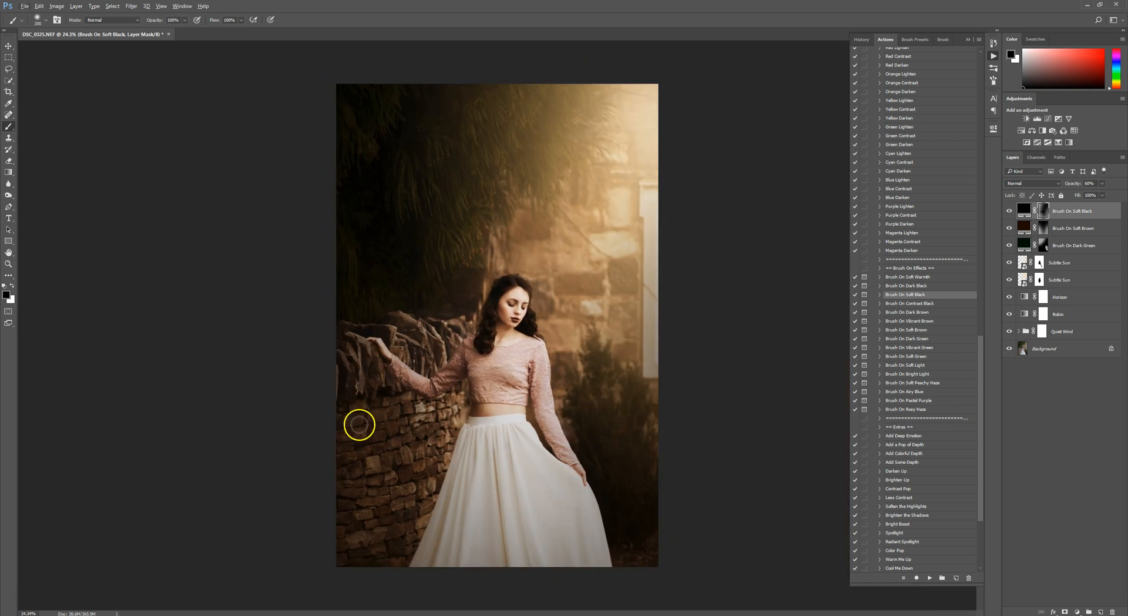
Select the Brush On Soft Brown mask, shrink the brush to 25 px and paint black over the woman's hand on the wall
scroll(352, 341, "up", 2)
scroll(371, 385, "up", 2)
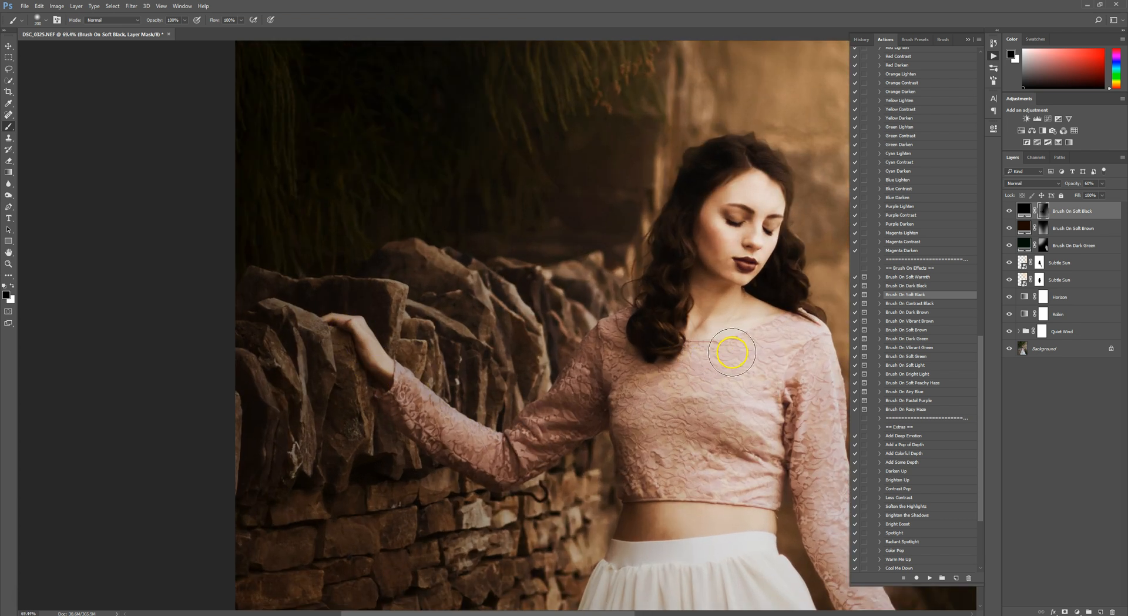
left_click(1040, 228)
key("[")
key("[")
key("[")
key("[")
key("[")
key("[")
key("[")
key("[")
key("[")
key("[")
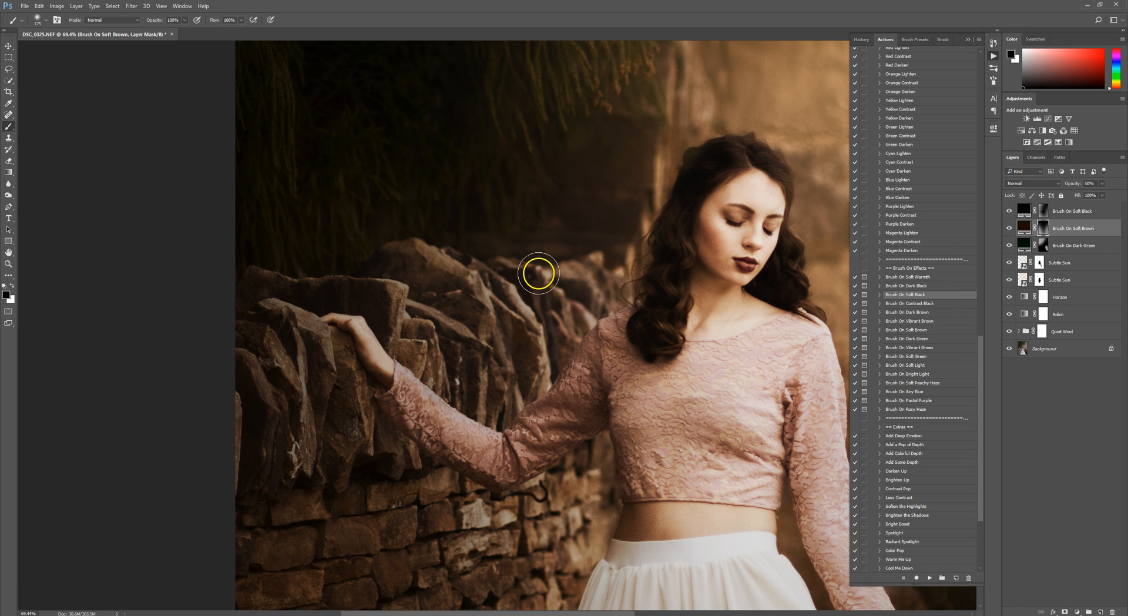
mouse_move(326, 319)
left_mouse_down()
mouse_move(361, 319)
mouse_move(390, 362)
mouse_move(389, 383)
mouse_move(366, 363)
mouse_move(359, 337)
mouse_move(388, 380)
mouse_move(357, 322)
mouse_move(389, 376)
mouse_move(359, 323)
mouse_move(333, 317)
mouse_move(375, 355)
left_mouse_up()
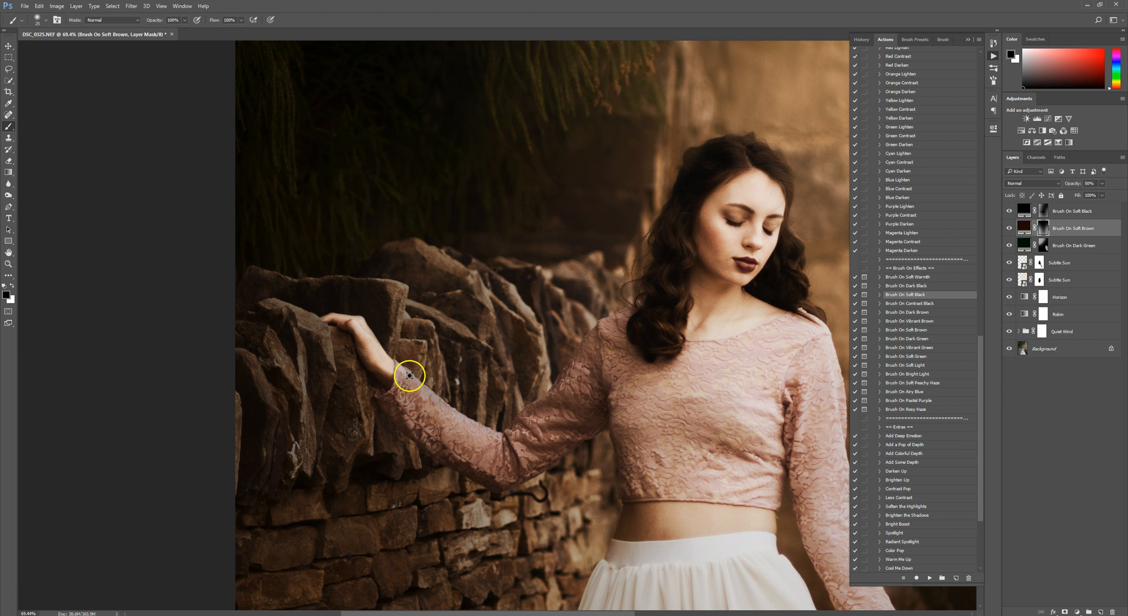
Paint black along the woman's forearm and sleeve on the Brush On Soft Brown mask, enlarging the brush to 100 px
key("bracketright")
key("bracketright")
mouse_move(433, 397)
left_mouse_down()
mouse_move(467, 422)
mouse_move(379, 397)
mouse_move(408, 405)
mouse_move(395, 386)
mouse_move(406, 381)
mouse_move(438, 420)
mouse_move(400, 372)
mouse_move(486, 442)
mouse_move(440, 401)
mouse_move(514, 436)
mouse_move(542, 393)
mouse_move(510, 422)
mouse_move(471, 420)
mouse_move(394, 358)
mouse_move(432, 402)
mouse_move(486, 424)
mouse_move(475, 407)
mouse_move(417, 387)
mouse_move(448, 401)
mouse_move(437, 388)
mouse_move(428, 405)
mouse_move(464, 429)
mouse_move(415, 389)
left_mouse_up()
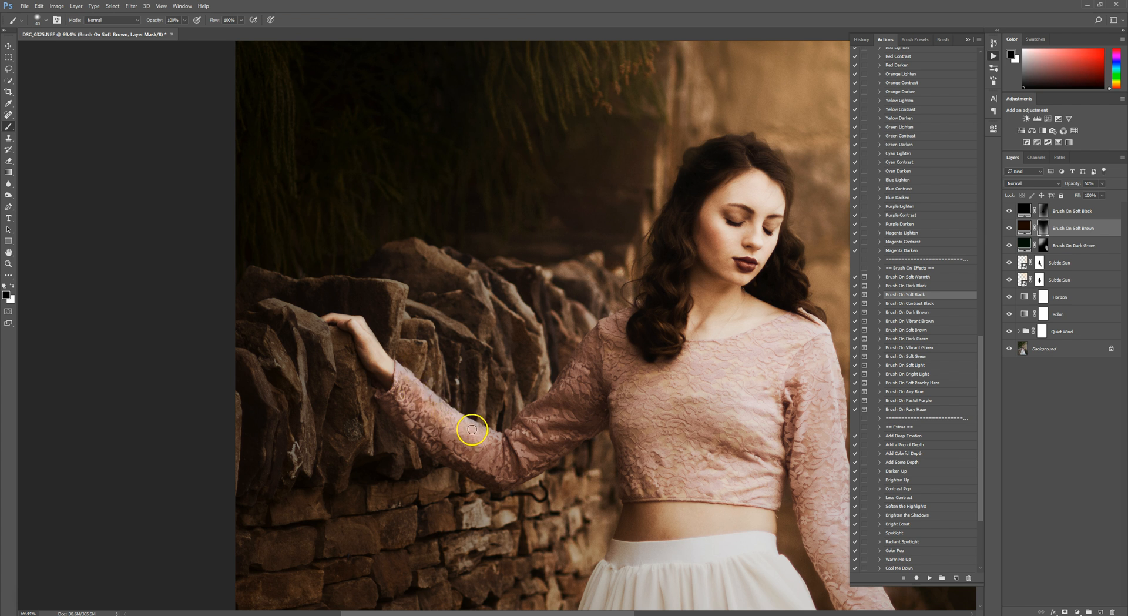
key("bracketright")
key("bracketright")
key("bracketright")
key("bracketright")
mouse_move(386, 400)
left_mouse_down()
mouse_move(496, 479)
mouse_move(505, 476)
mouse_move(396, 402)
mouse_move(492, 453)
left_mouse_up()
key("bracketright")
key("bracketright")
key("bracketright")
key("bracketright")
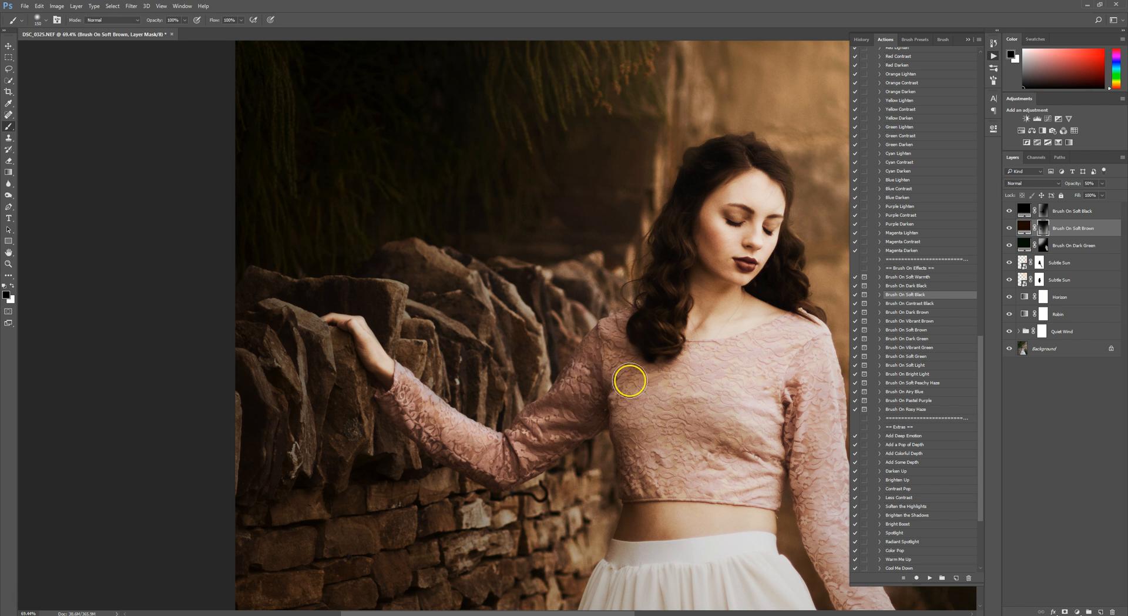
Continue masking the soft brown effect off the woman's body with the black brush enlarged to 400 px
scroll(699, 358, "down", 1)
scroll(727, 269, "down", 1)
scroll(728, 245, "down", 1)
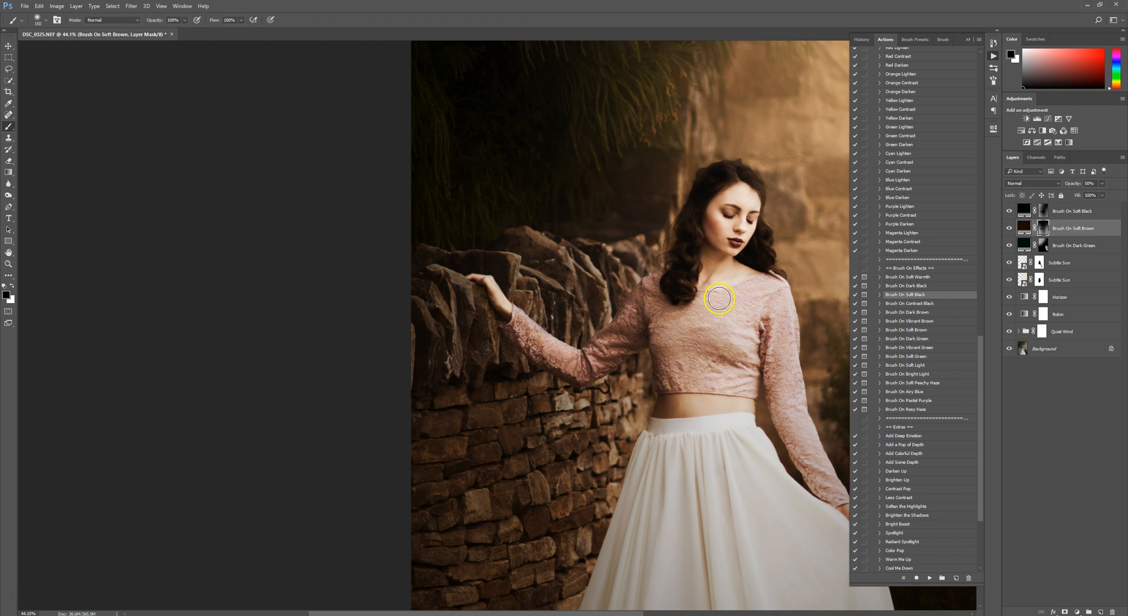
scroll(729, 341, "down", 3)
scroll(481, 372, "up", 2)
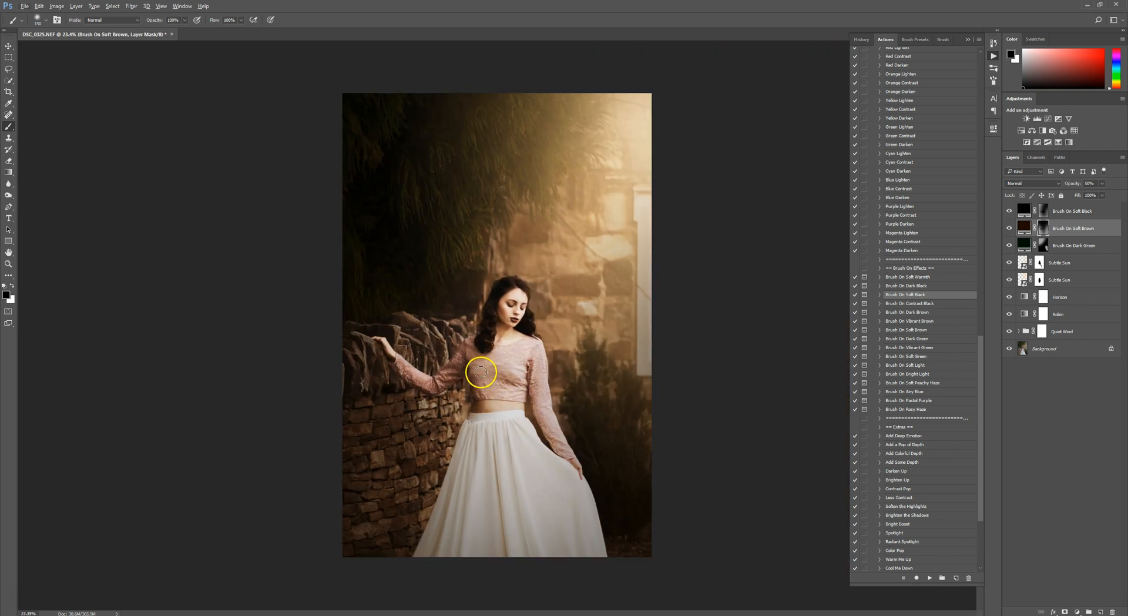
key("bracketright")
key("bracketright")
key("bracketright")
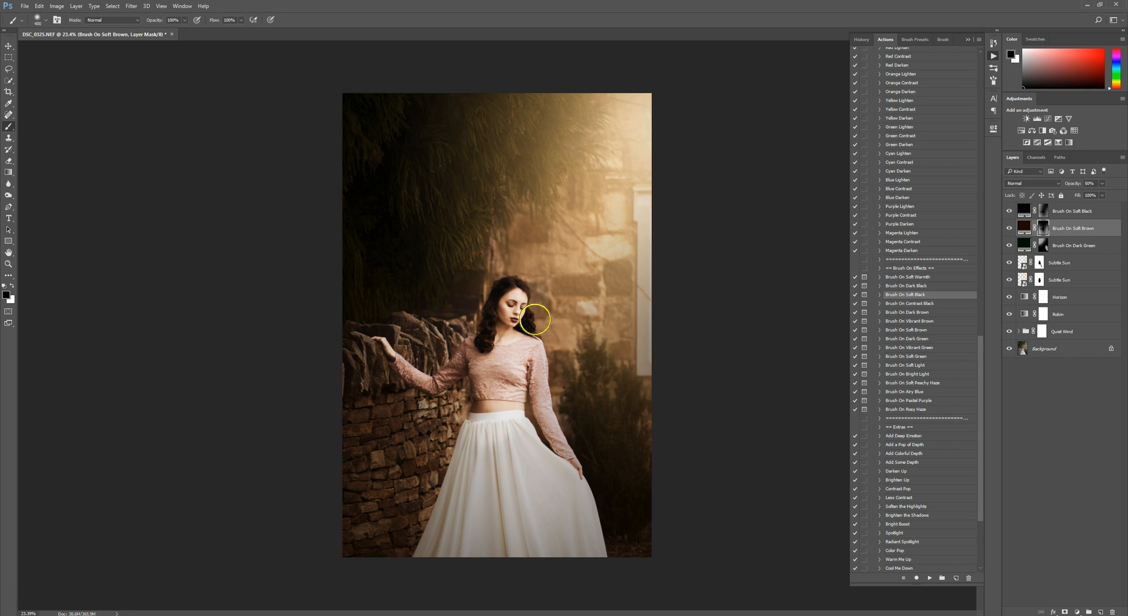
scroll(576, 319, "up", 2)
scroll(171, 200, "down", 1)
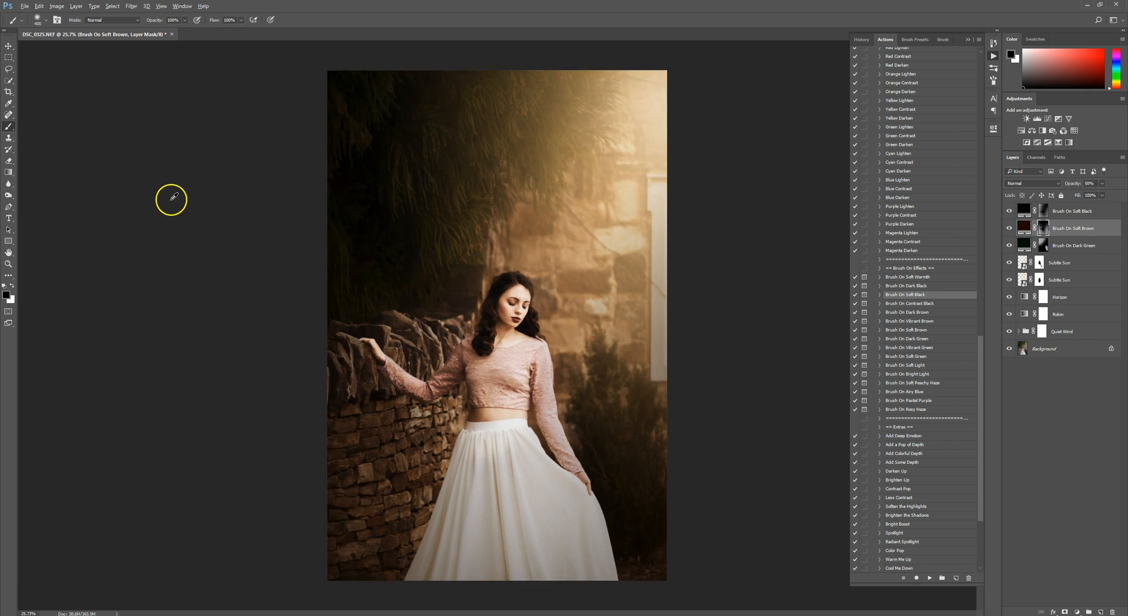
Compare the edit with the original Background photo and toggle the visibility of the three Brush On layers
left_click(6, 49)
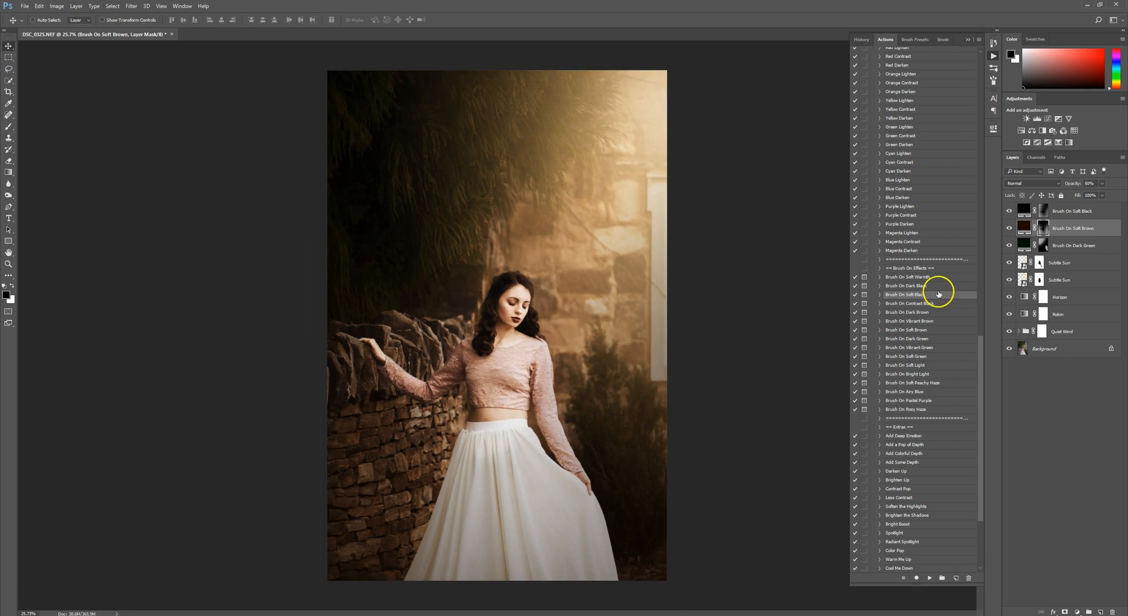
left_click(1007, 348, "alt")
left_click(1007, 348, "alt")
left_click(1011, 211)
mouse_move(1011, 215)
left_mouse_down()
mouse_move(1010, 247)
mouse_move(1008, 204)
mouse_move(1011, 247)
left_mouse_up()
left_click(1009, 229)
left_click(1009, 228)
Shrink the black brush and touch up the woman's arm on the Brush On Soft Brown mask
left_click(8, 125)
scroll(423, 415, "up", 5)
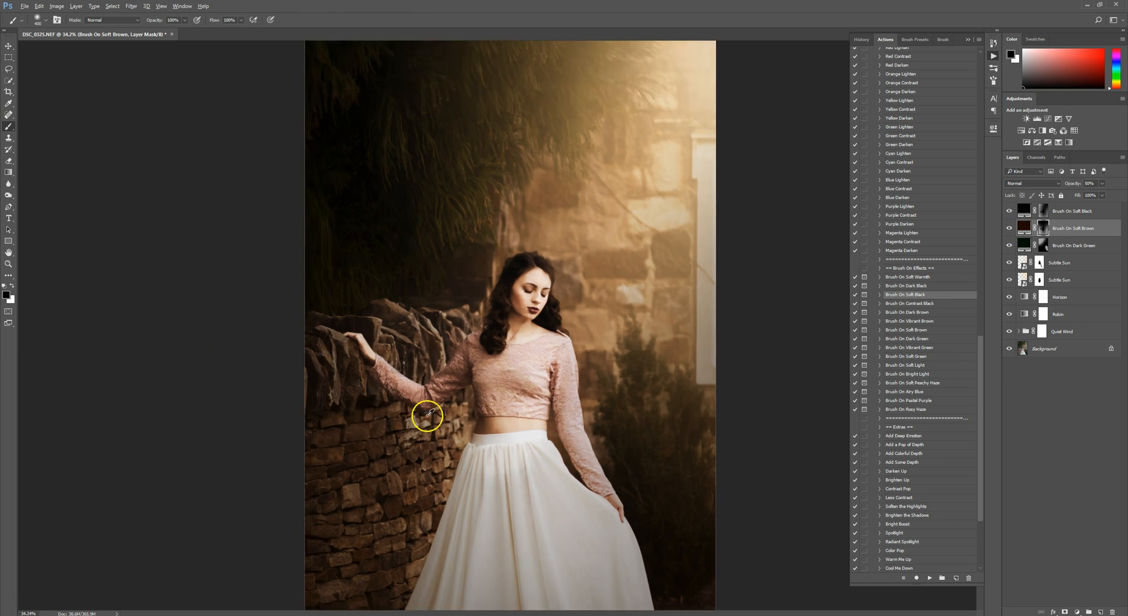
key("bracketleft")
key("bracketleft")
key("bracketleft")
key("bracketleft")
key("bracketleft")
key("bracketleft")
key("bracketleft")
key("bracketleft")
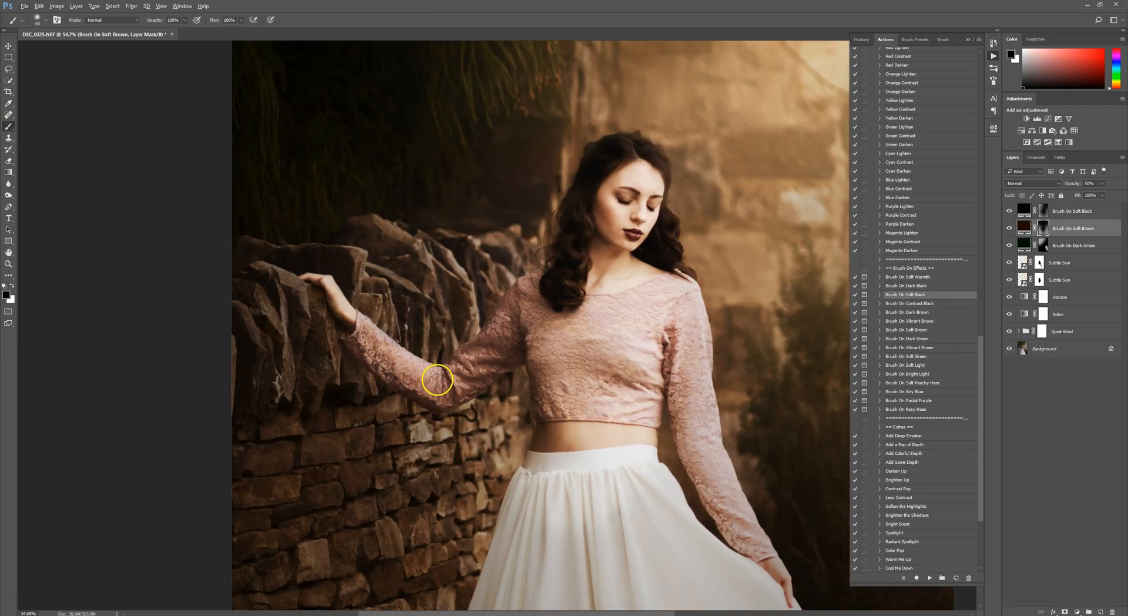
key("bracketright")
Select the Brush On Soft Black mask and touch up the woman's hand and wrist with a smaller black brush
left_click(1044, 210)
key("bracketleft")
key("bracketleft")
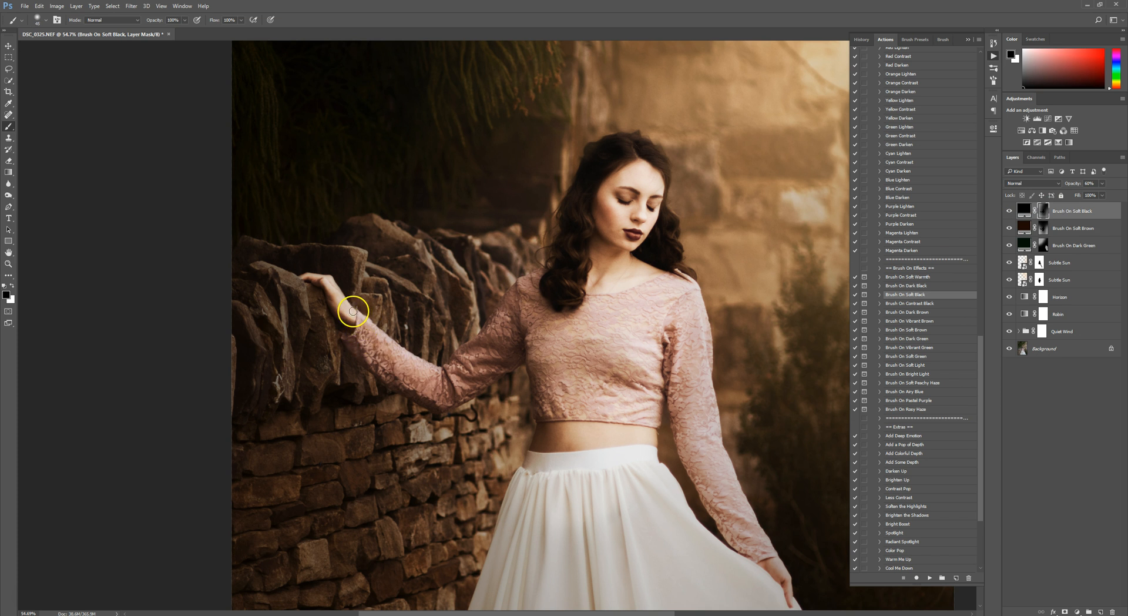
Select the Brush On Dark Green mask and clear the effect off the woman in black, enlarging the brush to 500 px
left_click(1102, 250)
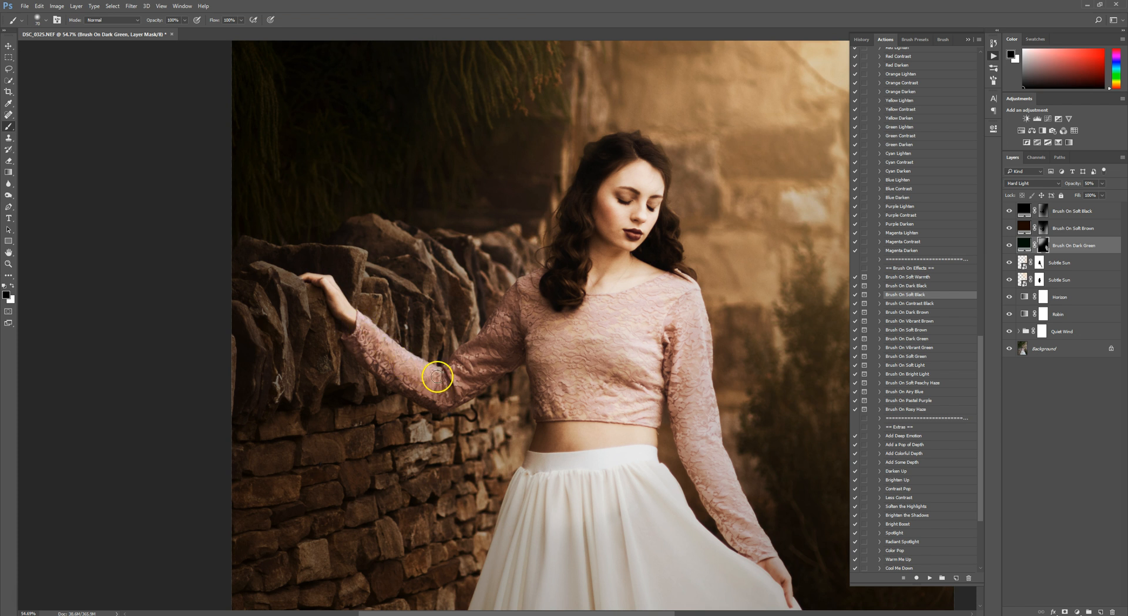
key("bracketright")
key("bracketright")
key("bracketright")
key("bracketright")
key("bracketright")
key("bracketright")
key("bracketright")
key("bracketright")
key("bracketright")
key("bracketright")
scroll(542, 529, "down", 5)
scroll(532, 481, "up", 4)
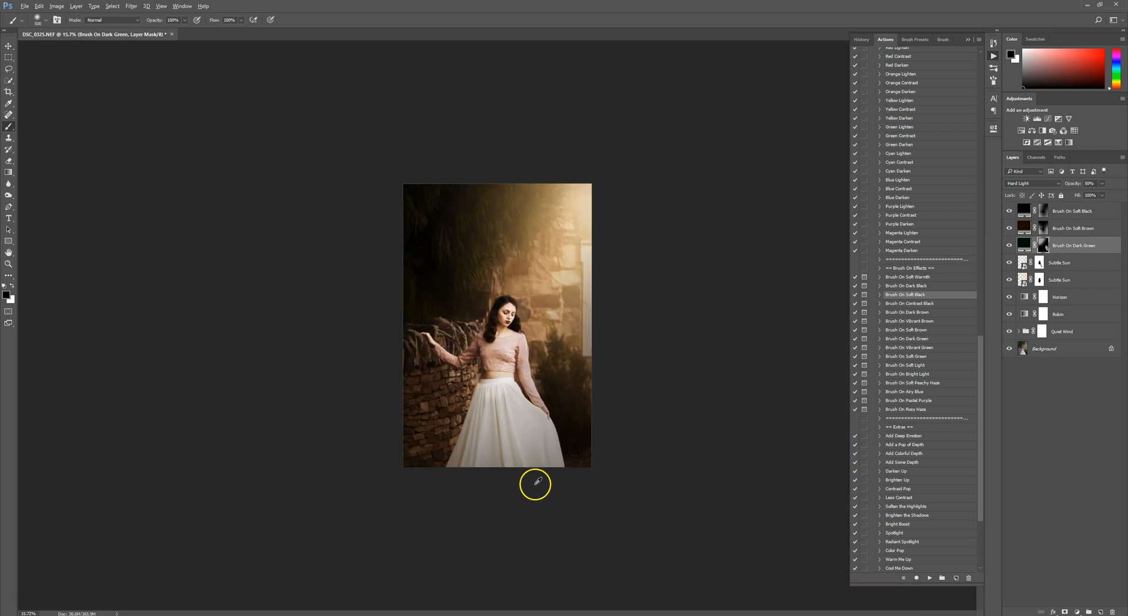
Run the Brighten the Shadows action from the Extras and lower its layer opacity to 20%
left_click(7, 49)
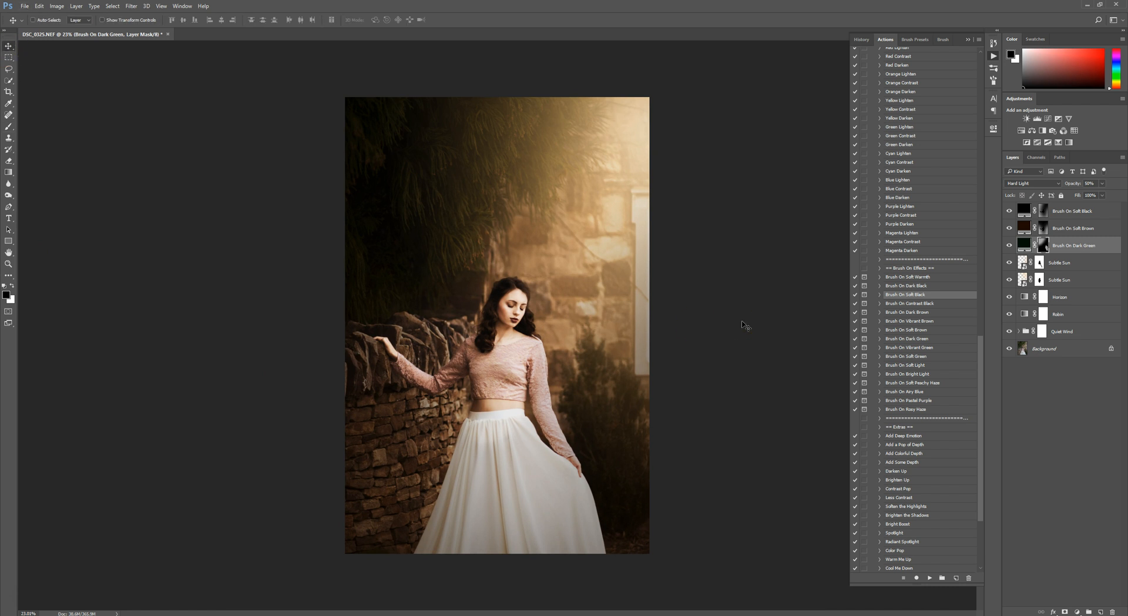
scroll(932, 355, "down", 5)
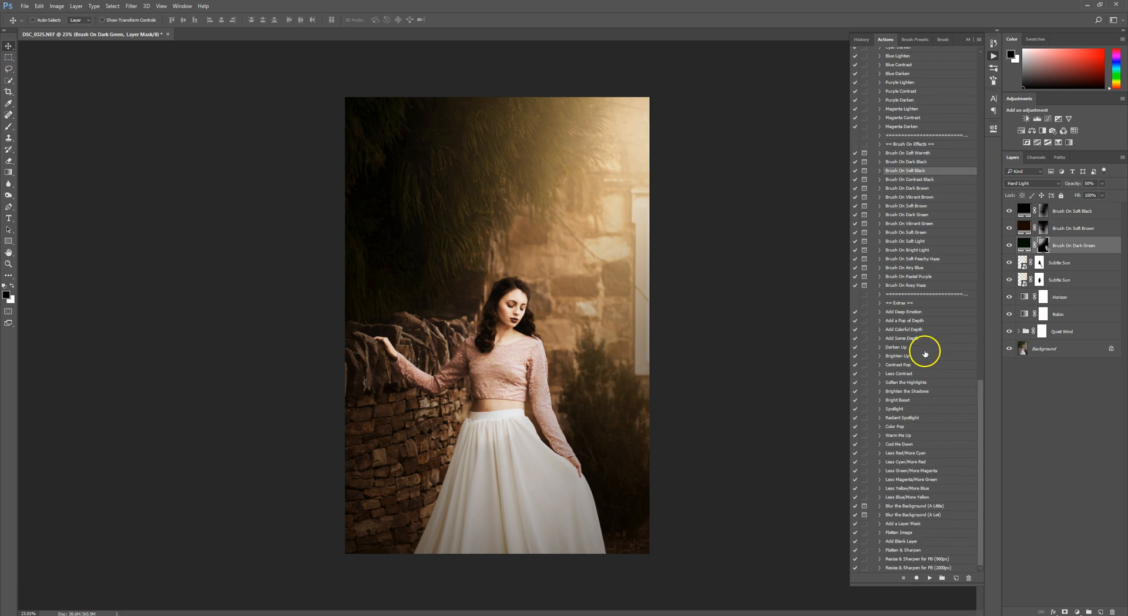
left_click(915, 304)
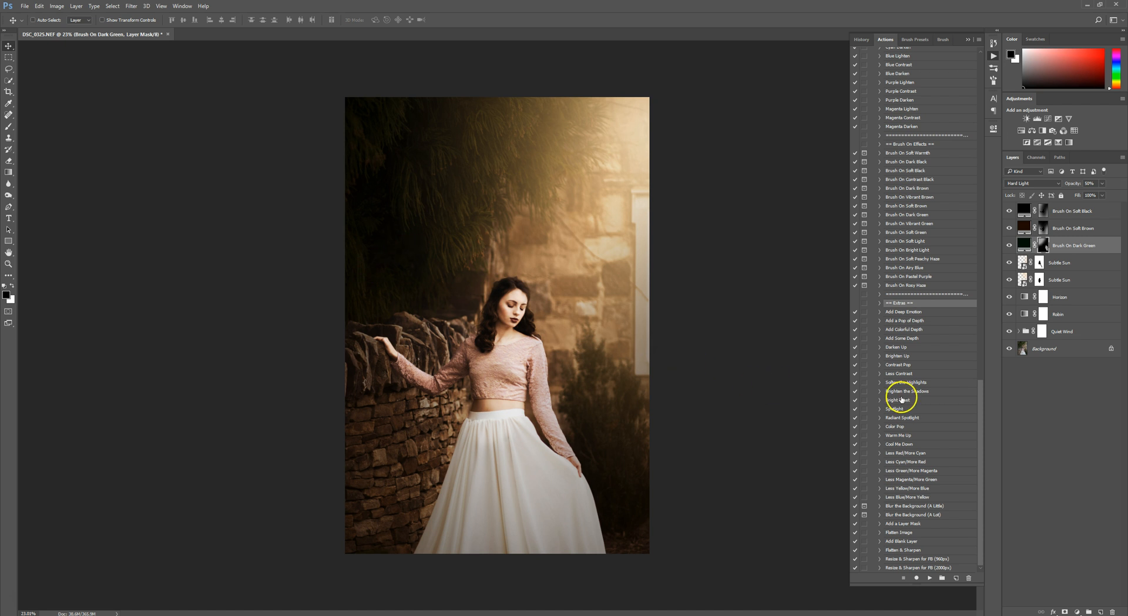
left_click(938, 391)
left_click(931, 577)
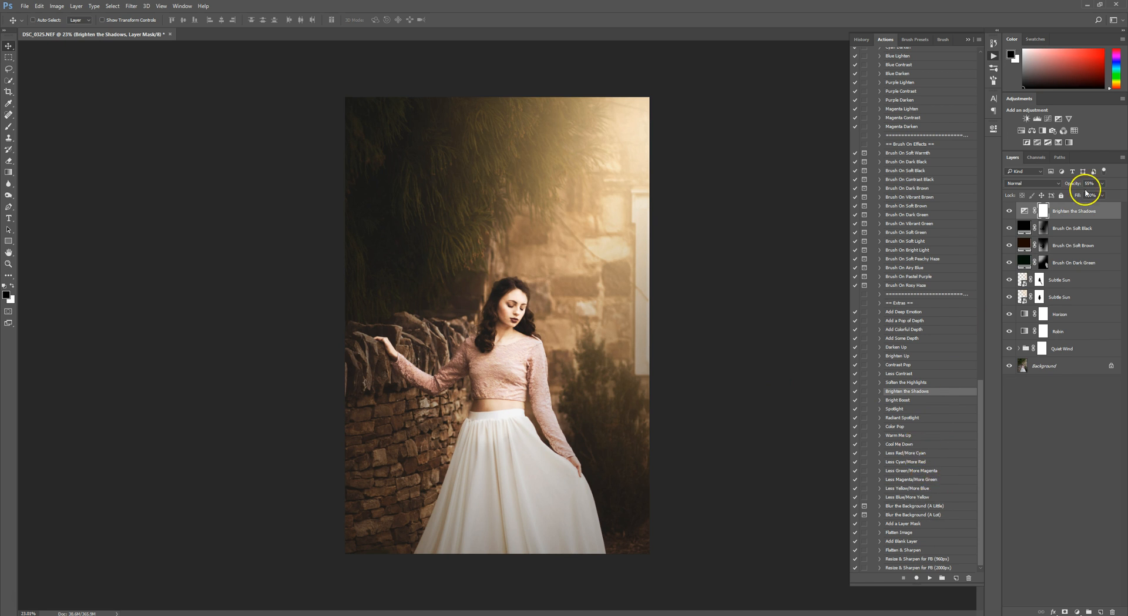
left_click(1101, 186)
left_click_drag(1093, 196, 1091, 195)
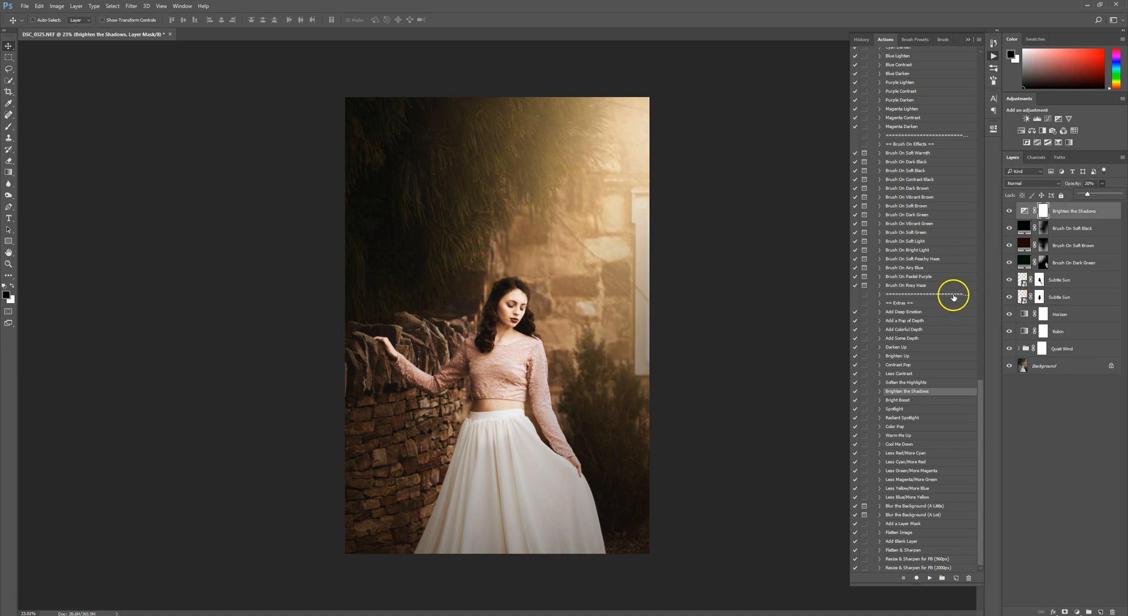
Run the Soften the Highlights action and lower its layer opacity to 10%
left_click(938, 383)
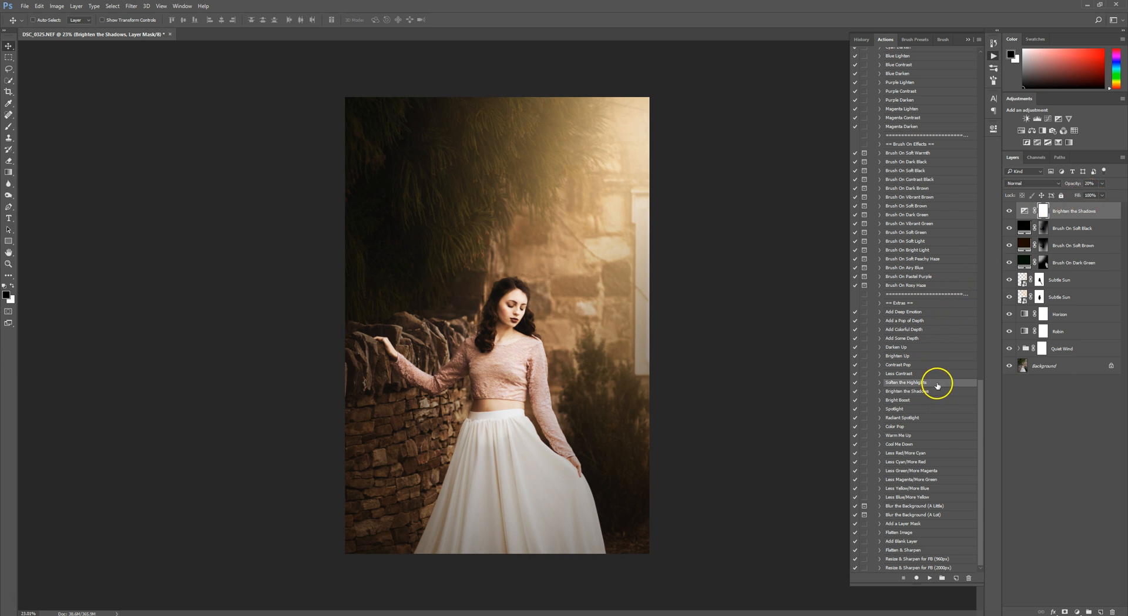
left_click(930, 577)
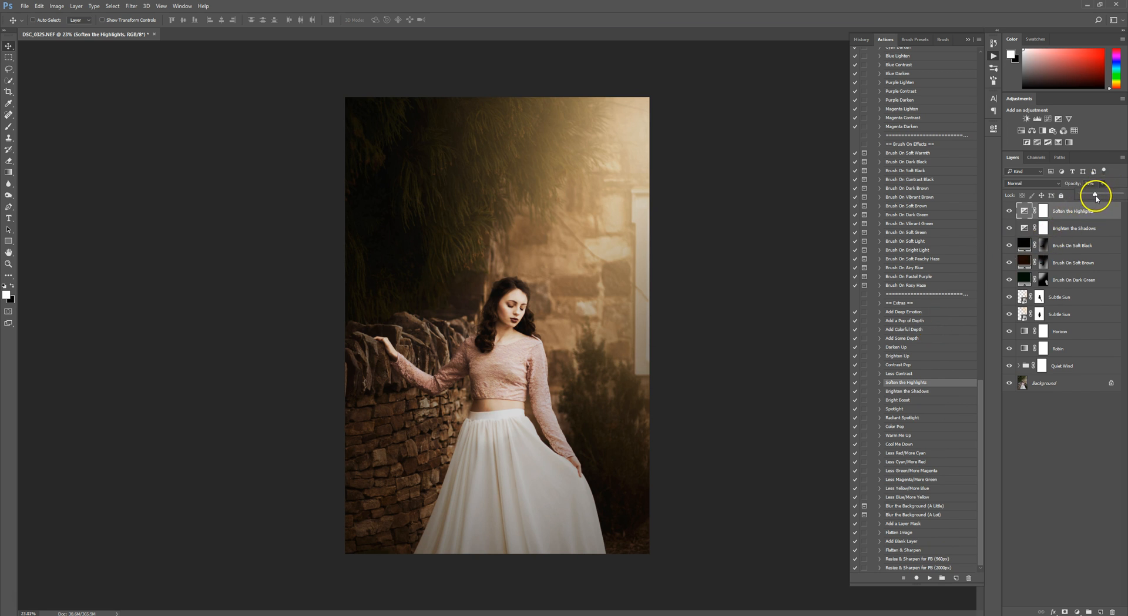
left_click_drag(1092, 198, 1089, 198)
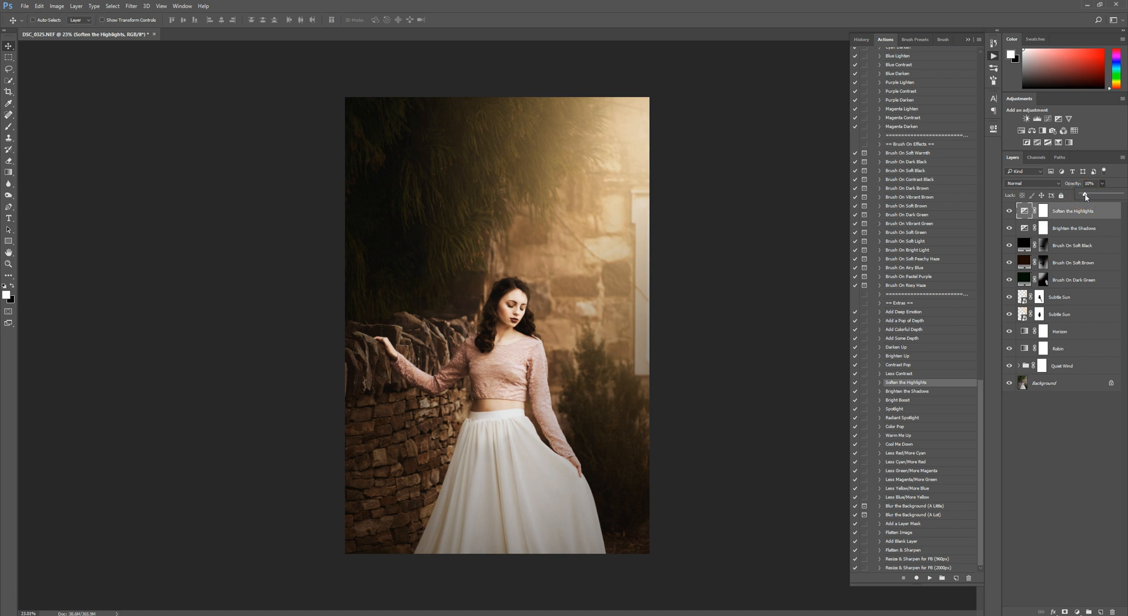
Run the Color Pop action and lower its layer opacity to 22%
left_click(921, 427)
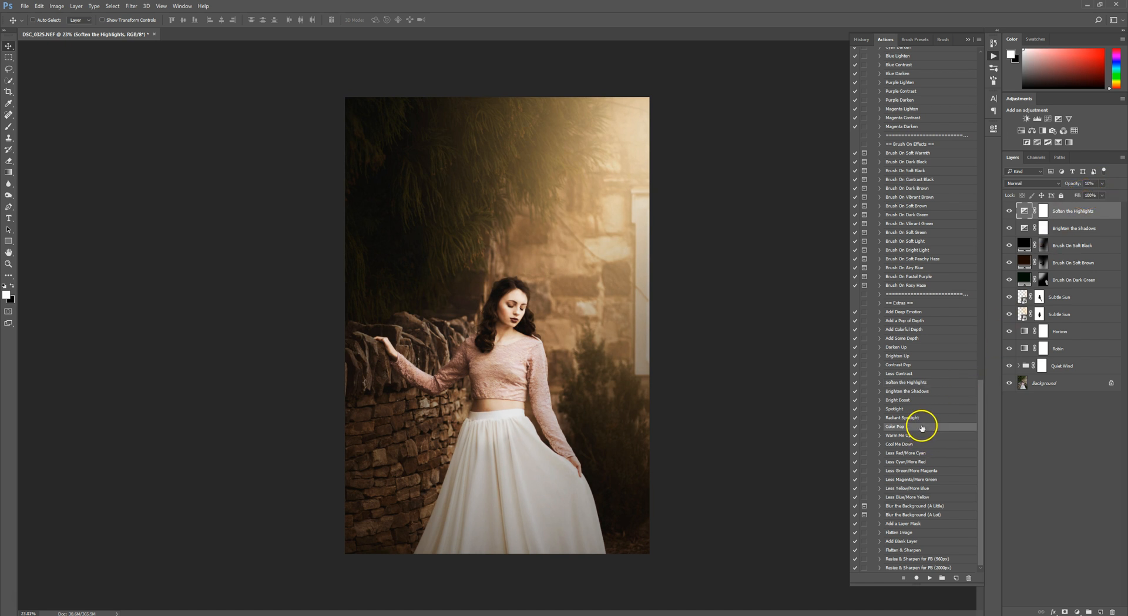
left_click(930, 578)
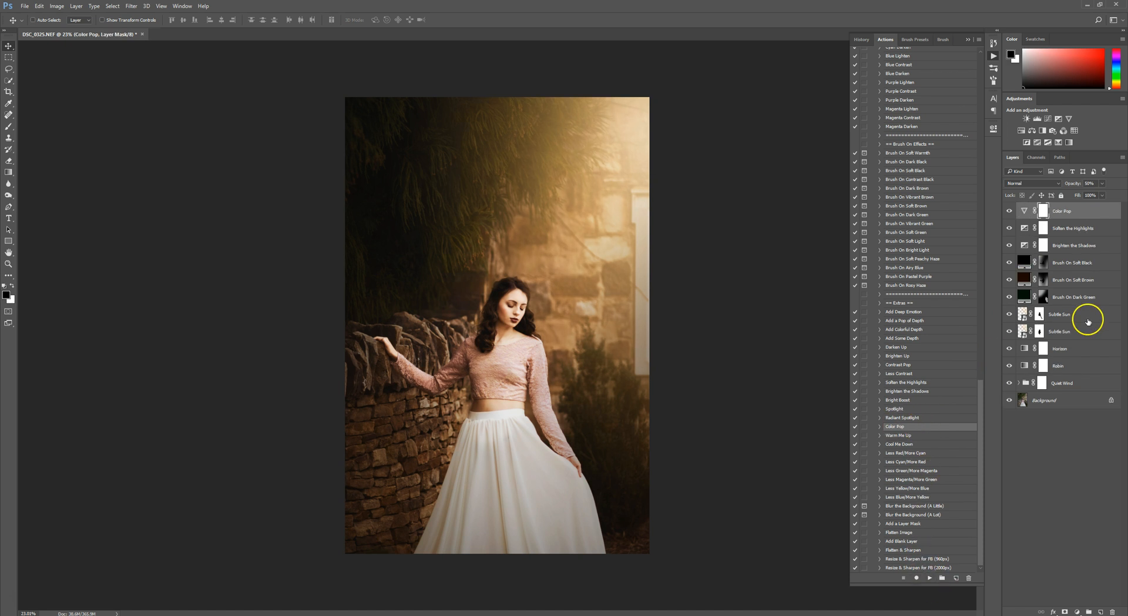
left_click(1103, 185)
left_click(1094, 211)
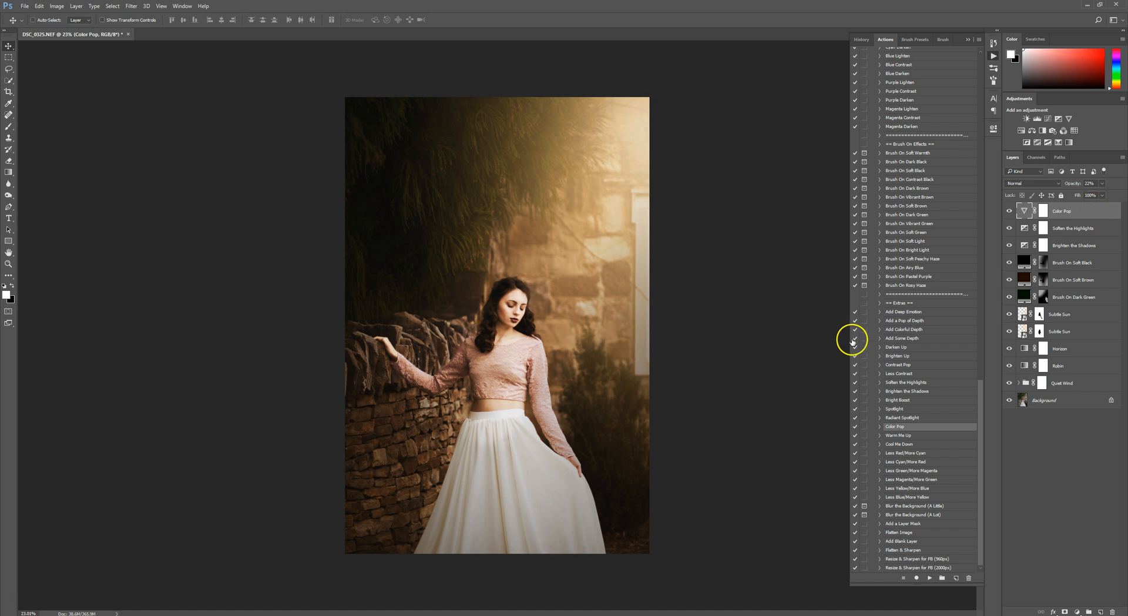
Run the Whither action from the Tone Add-Ons, set its group opacity to 52% and toggle its visibility to check the effect
left_click_drag(979, 421, 992, 228)
left_click(923, 128)
left_click(912, 157)
left_click(927, 580)
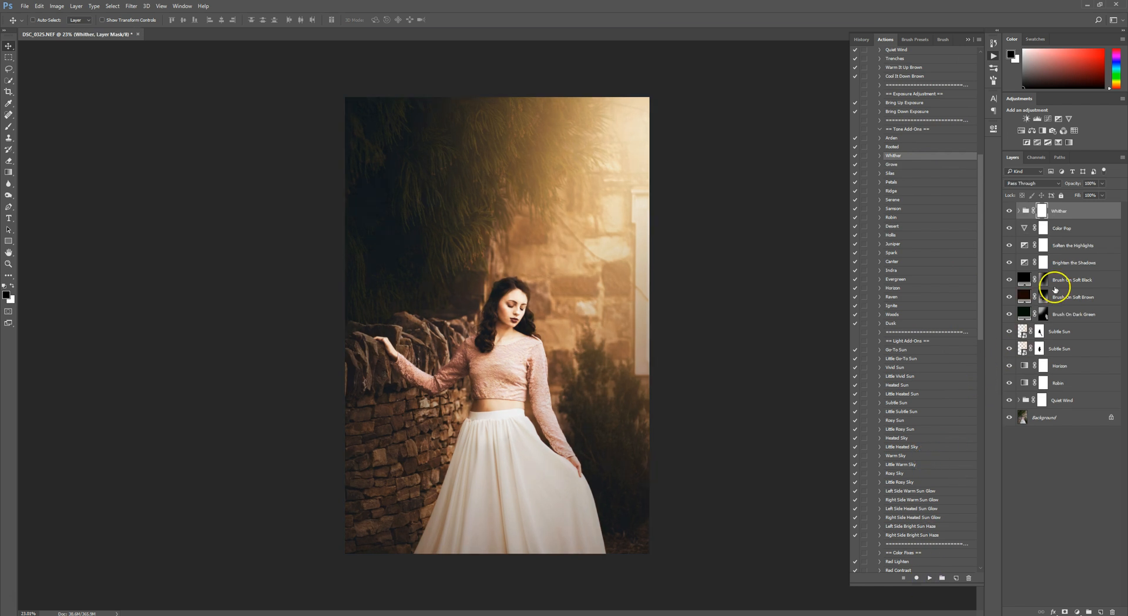
left_click(1102, 184)
left_click_drag(1100, 194, 1085, 196)
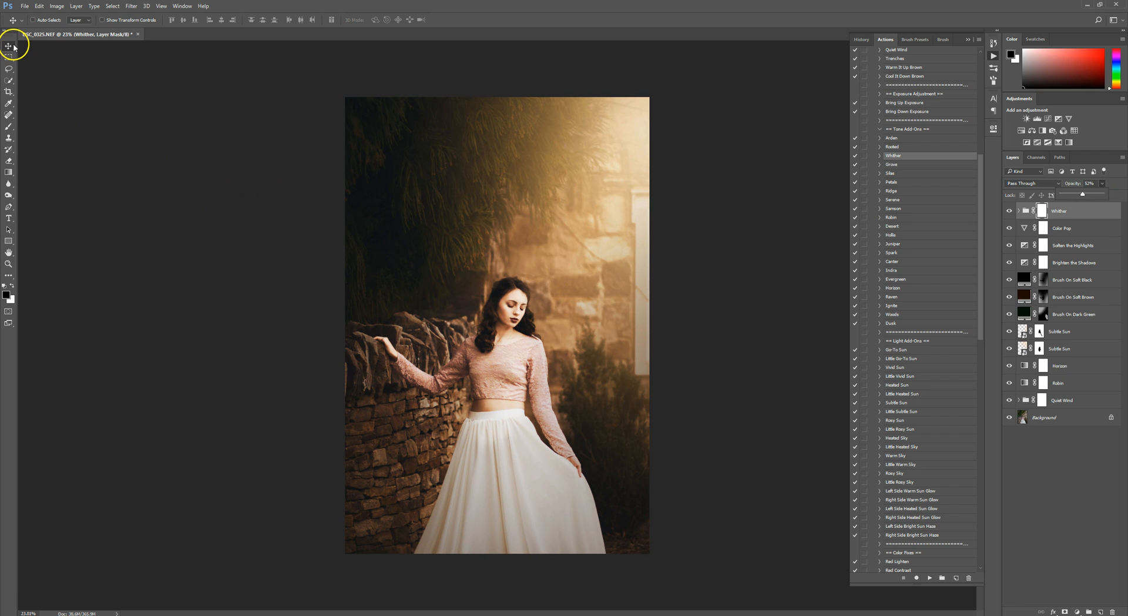
left_click(1008, 211)
left_click(1008, 211)
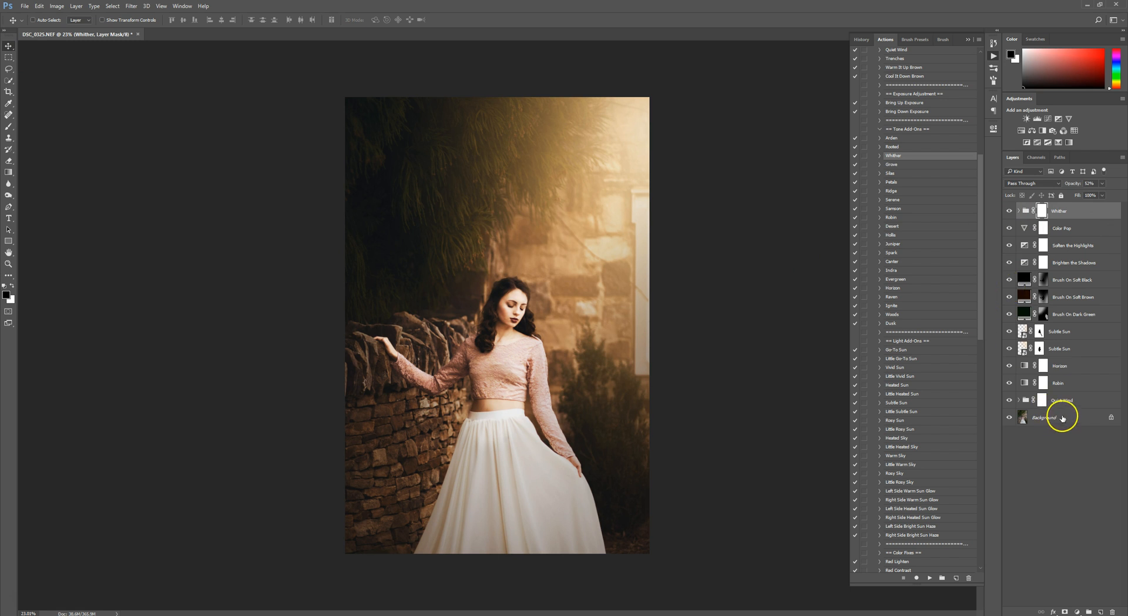
Compare the complete edit with the original photo by repeatedly showing only the Background layer and restoring all layers
left_click(1009, 417, "alt")
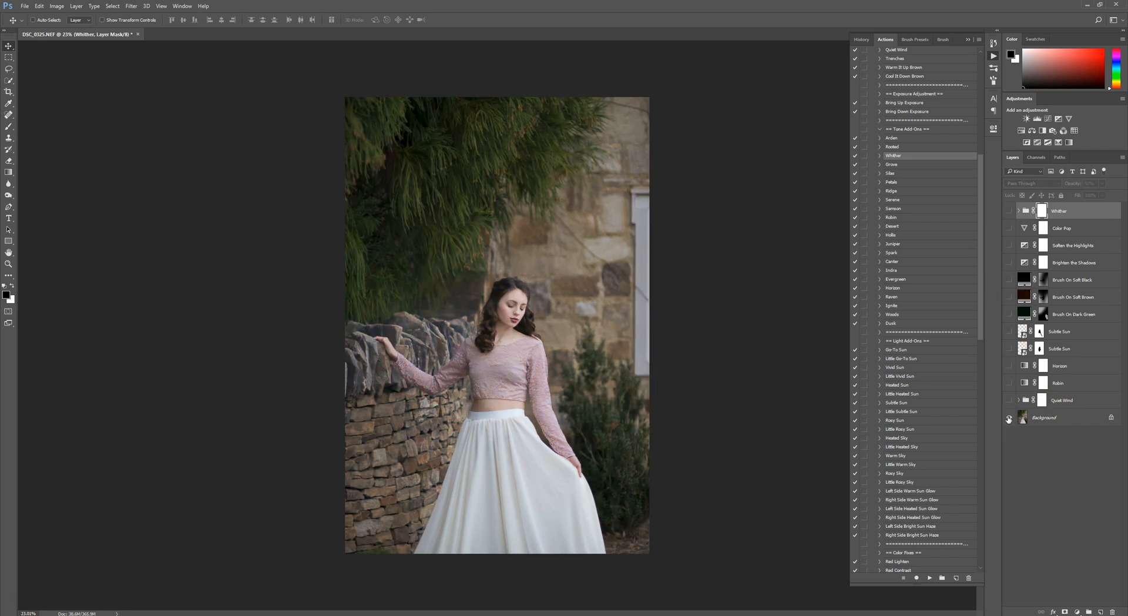
left_click(1009, 418, "alt")
left_click(1010, 418, "alt")
left_click(1009, 418, "alt")
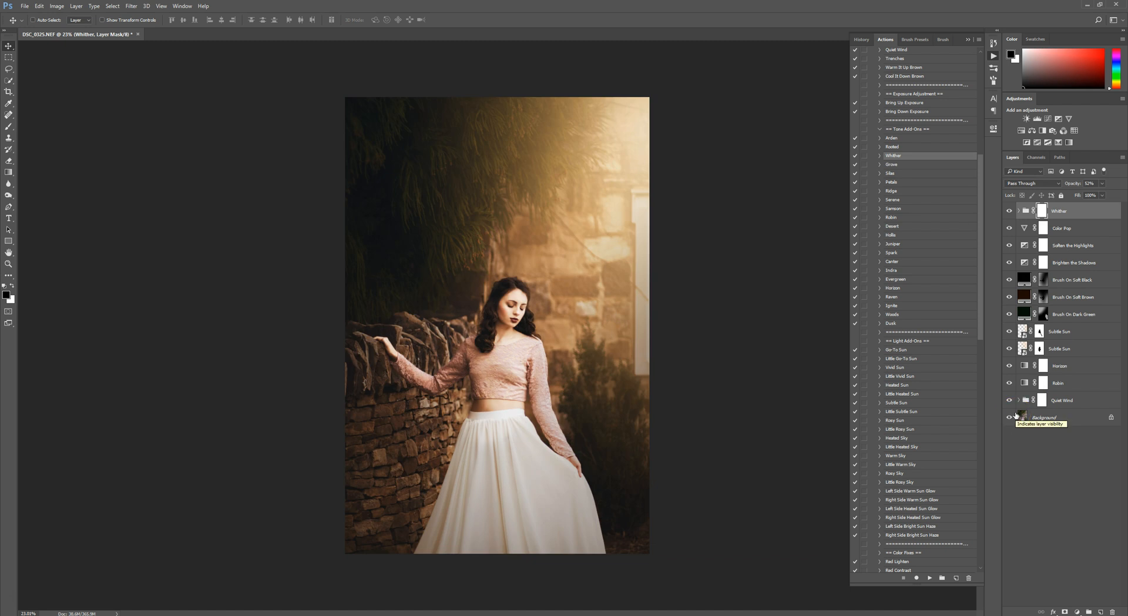
left_click(1010, 418, "alt")
left_click(1009, 418, "alt")
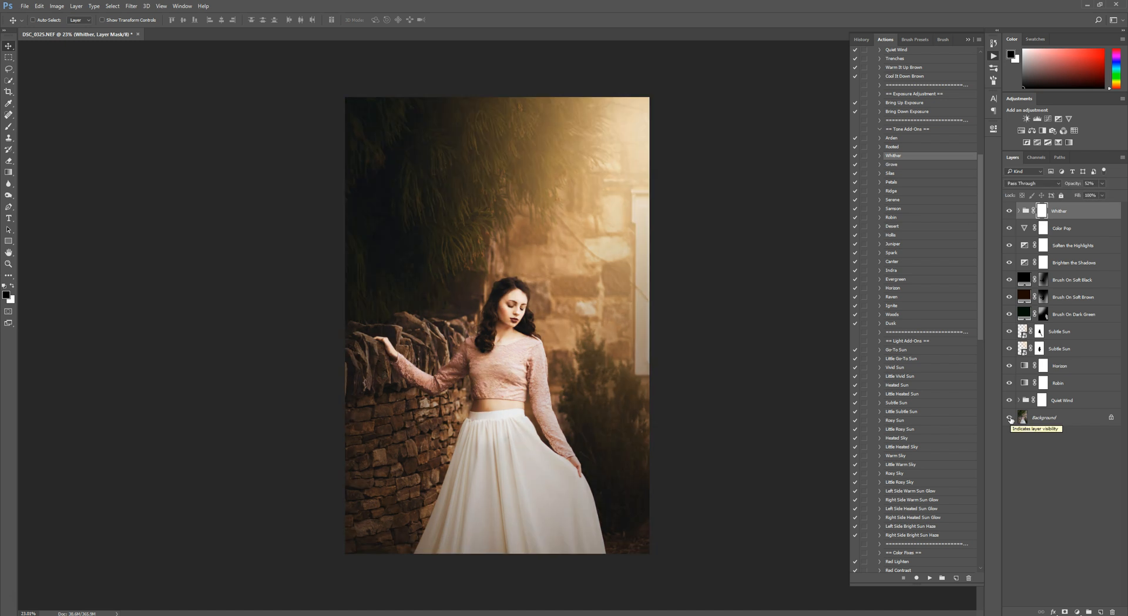